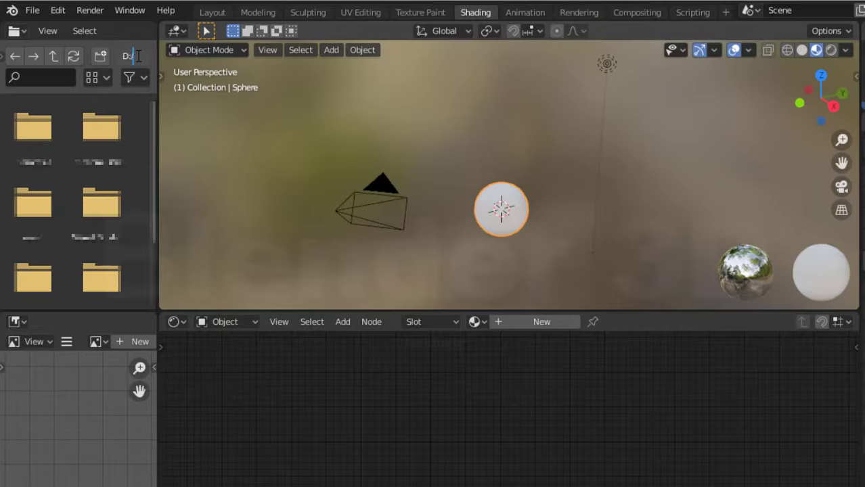
Browse the D: drive folders to the one holding the texture images such as bata coklat.jpg and dice.jpg.
{"action": "key", "text": "Return"}
{"action": "double_click", "coordinate": [45, 203]}
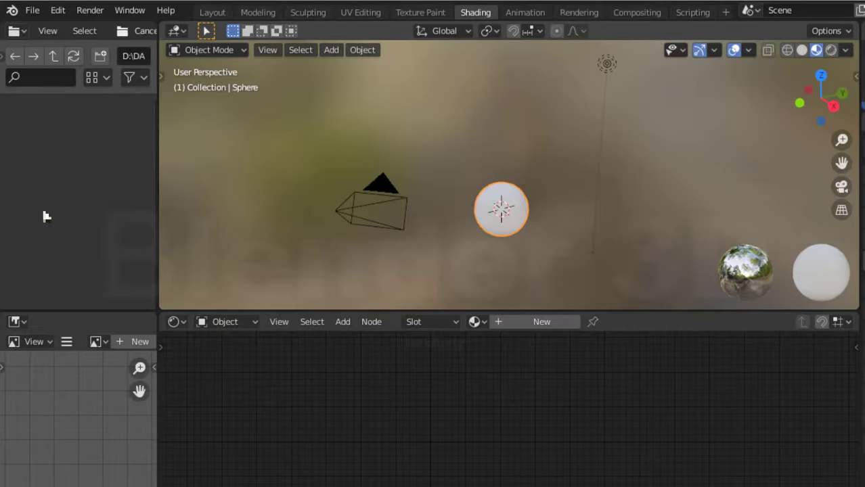
{"action": "left_click", "coordinate": [45, 157]}
{"action": "double_click", "coordinate": [44, 158]}
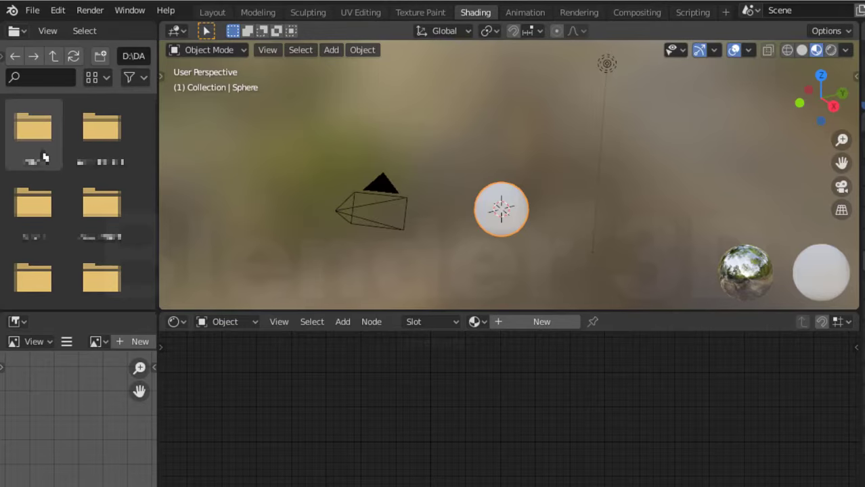
{"action": "double_click", "coordinate": [42, 202]}
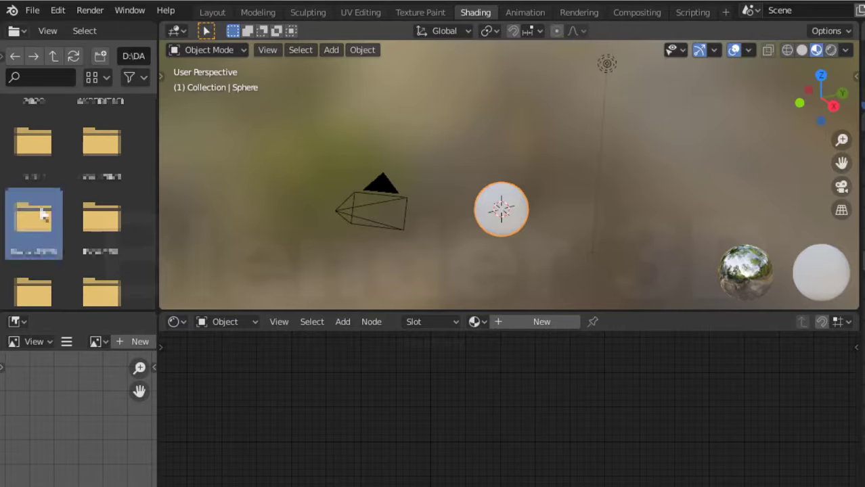
{"action": "double_click", "coordinate": [36, 205]}
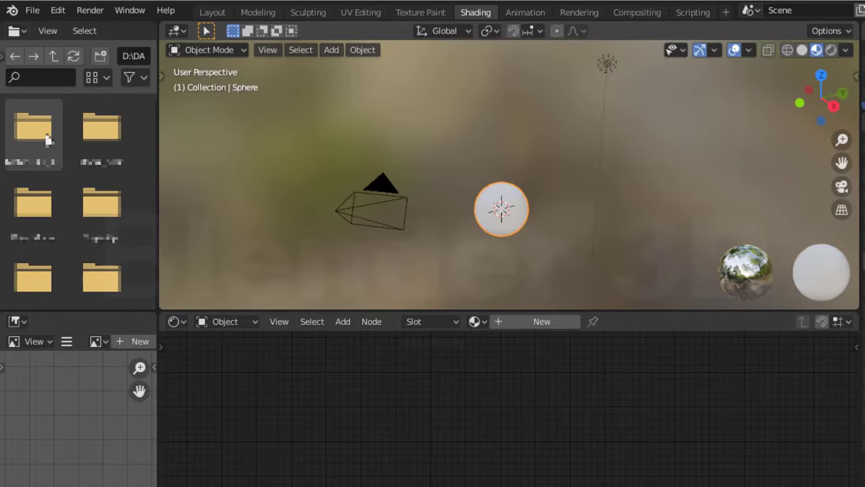
{"action": "double_click", "coordinate": [47, 140]}
{"action": "double_click", "coordinate": [40, 140]}
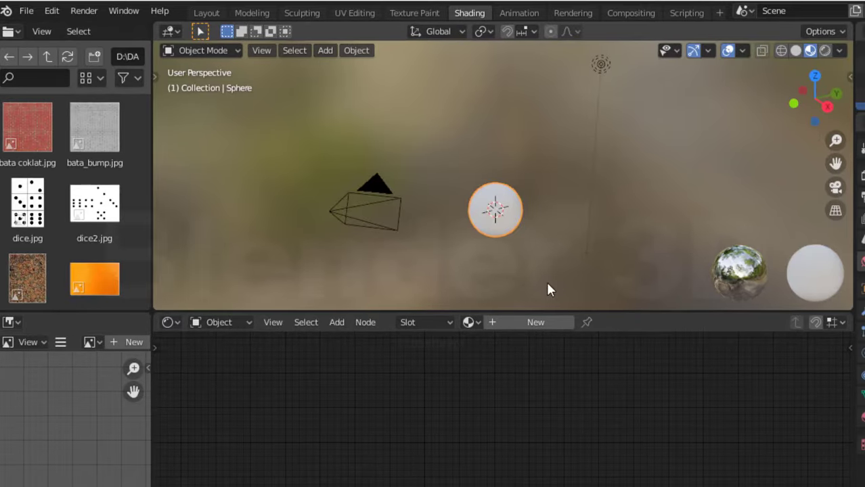
Switch the 3D viewport to Rendered shading and view the sphere up close.
{"action": "scroll", "coordinate": [546, 264], "scroll_direction": "up", "scroll_amount": 3}
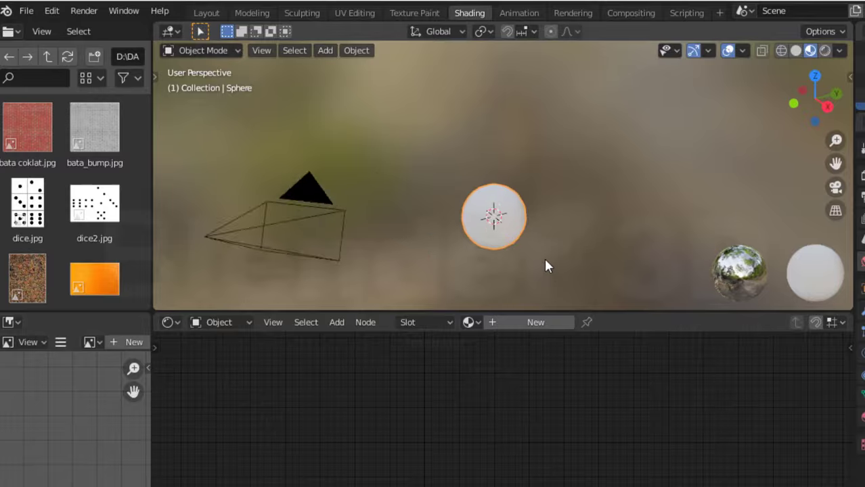
{"action": "left_click", "coordinate": [825, 52]}
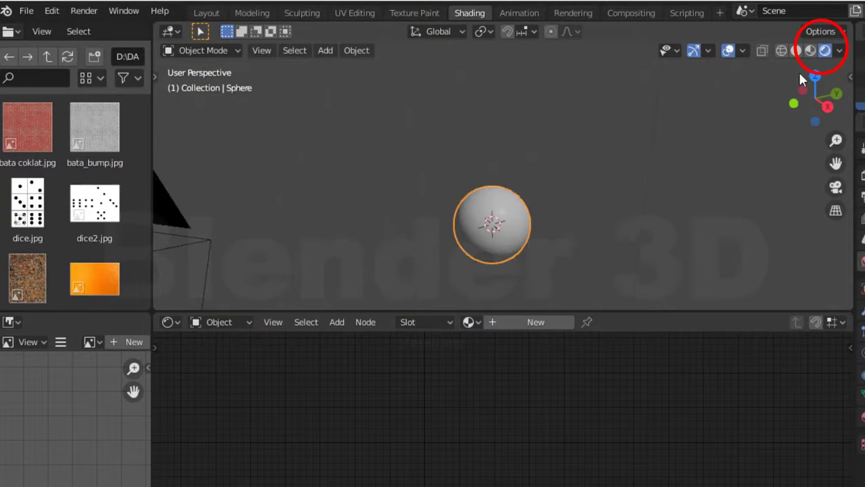
{"action": "scroll", "coordinate": [518, 233], "scroll_direction": "up", "scroll_amount": 2}
{"action": "mouse_move", "coordinate": [511, 233]}
{"action": "middle_mouse_down"}
{"action": "mouse_move", "coordinate": [521, 194]}
{"action": "mouse_move", "coordinate": [505, 253]}
{"action": "mouse_move", "coordinate": [475, 259]}
{"action": "middle_mouse_up"}
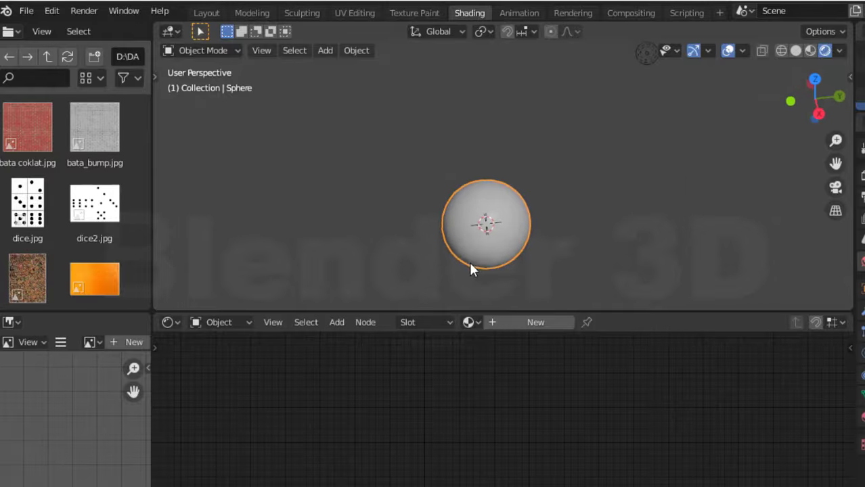
Create a new material for the sphere in its material properties.
{"action": "left_click", "coordinate": [699, 417]}
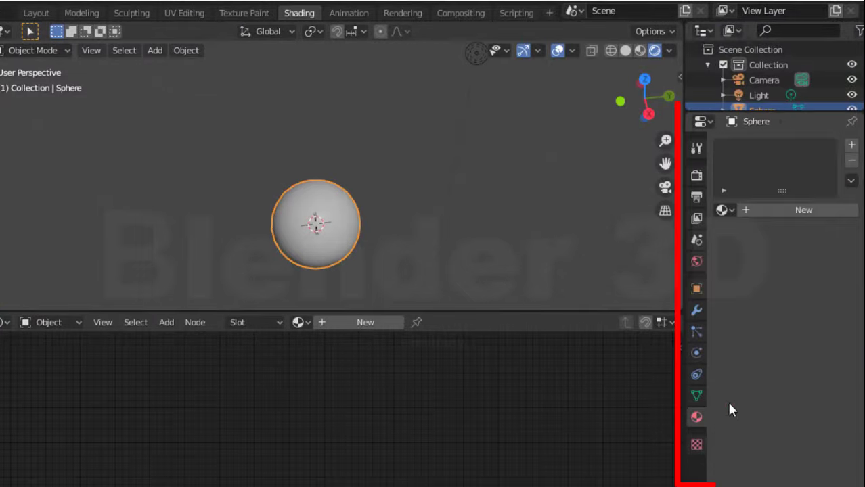
{"action": "left_click", "coordinate": [826, 213]}
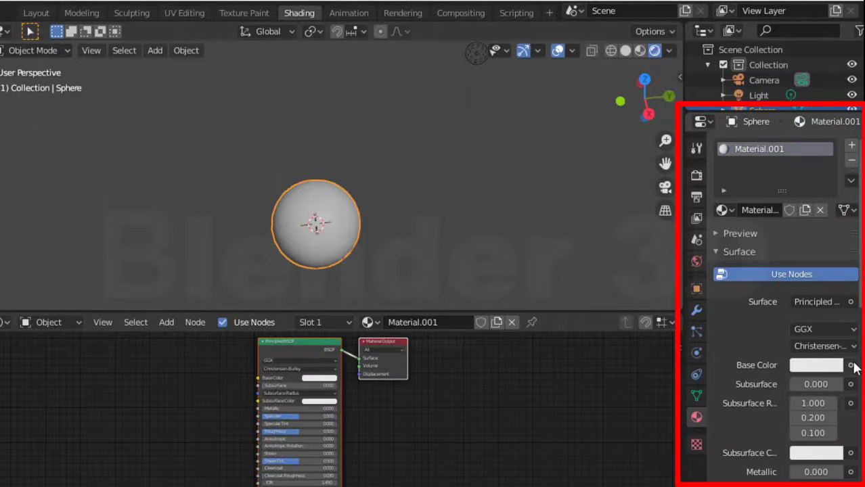
{"action": "left_click", "coordinate": [852, 365]}
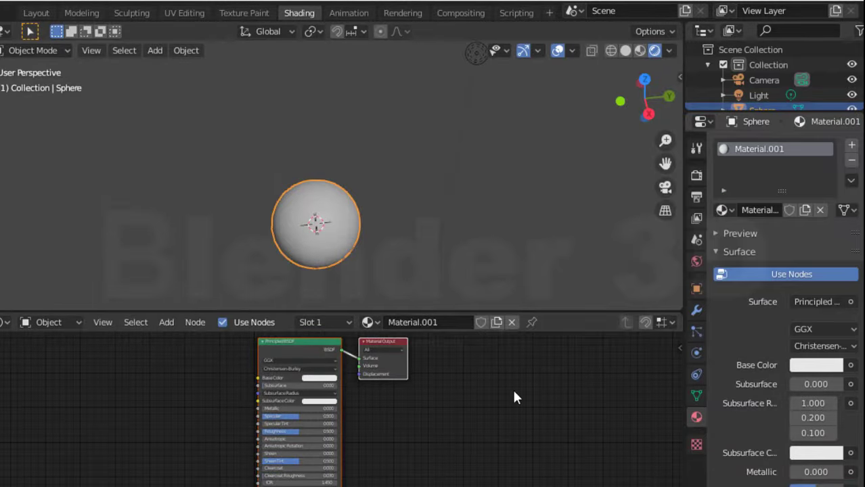
Add melon hijau.jpg as an image texture node and connect its Color output to the Principled BSDF's Base Color.
{"action": "scroll", "coordinate": [390, 404], "scroll_direction": "up", "scroll_amount": 4}
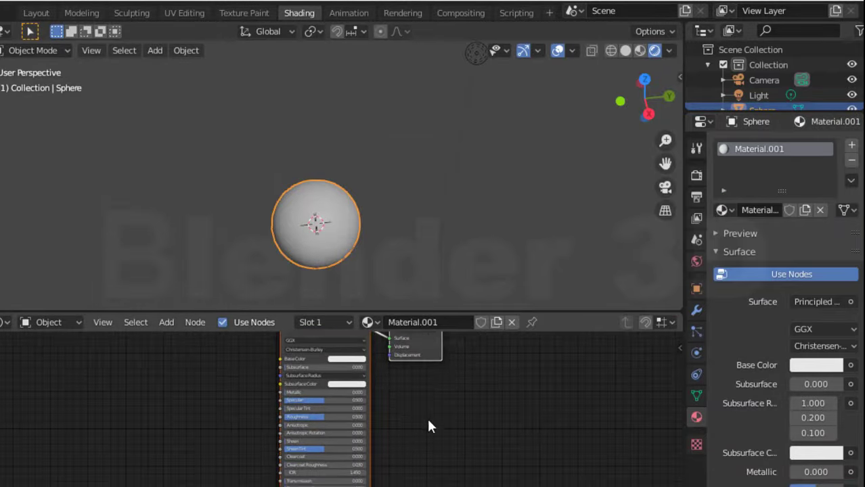
{"action": "scroll", "coordinate": [463, 371], "scroll_direction": "up", "scroll_amount": 1}
{"action": "middle_click_drag", "start_coordinate": [463, 371], "coordinate": [546, 374]}
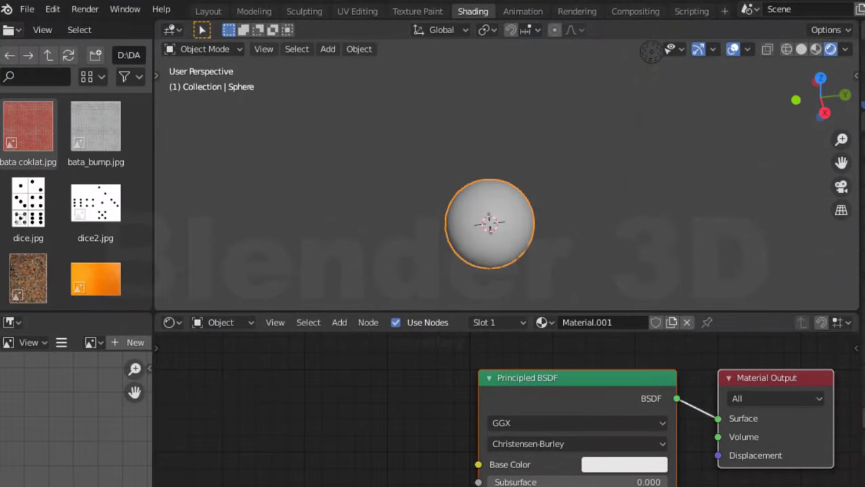
{"action": "scroll", "coordinate": [34, 145], "scroll_direction": "down", "scroll_amount": 5}
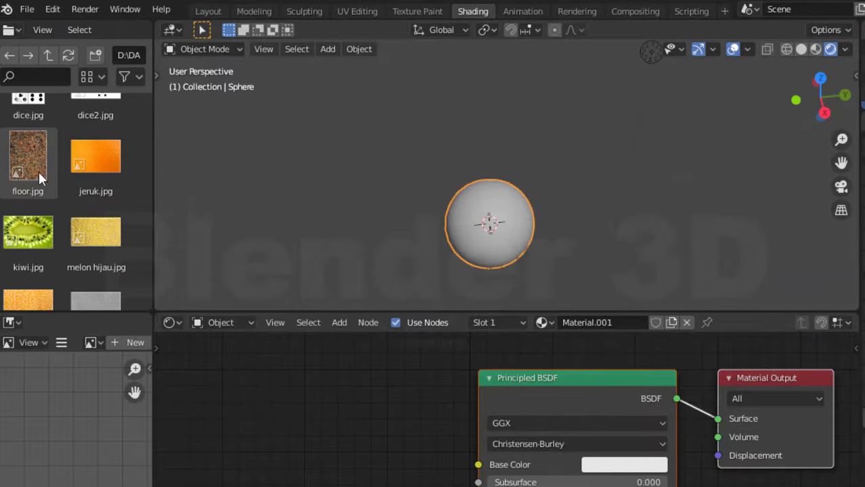
{"action": "left_click_drag", "start_coordinate": [75, 174], "coordinate": [276, 404]}
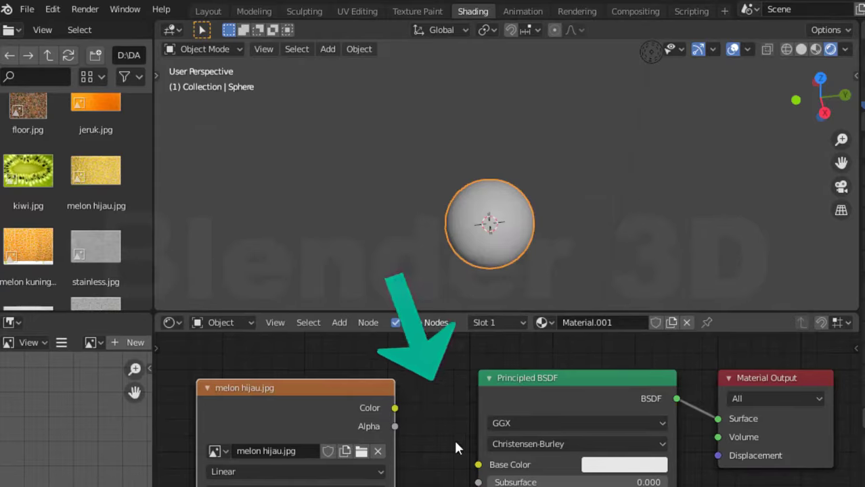
{"action": "left_click_drag", "start_coordinate": [397, 409], "coordinate": [478, 465]}
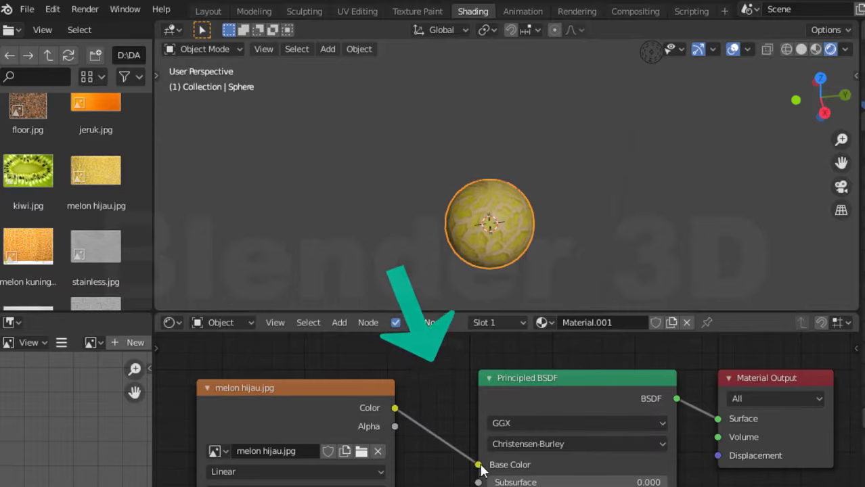
Inspect the textured sphere, render the image to check it, and close the render.
{"action": "scroll", "coordinate": [533, 262], "scroll_direction": "up", "scroll_amount": 3}
{"action": "middle_click_drag", "start_coordinate": [532, 264], "coordinate": [434, 262]}
{"action": "scroll", "coordinate": [541, 261], "scroll_direction": "down", "scroll_amount": 2}
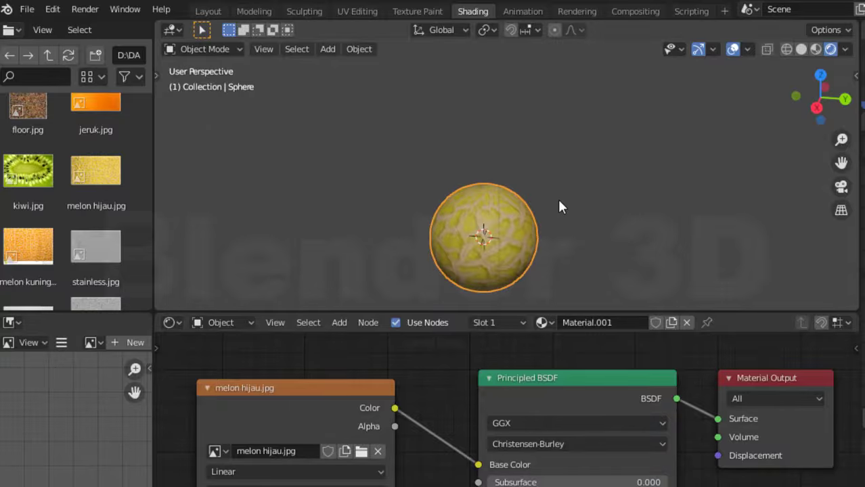
{"action": "key", "text": "F12"}
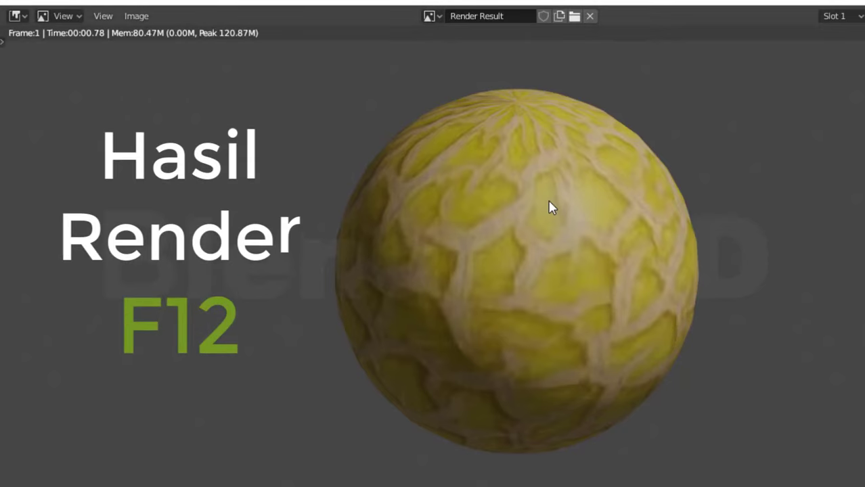
{"action": "key", "text": "Escape"}
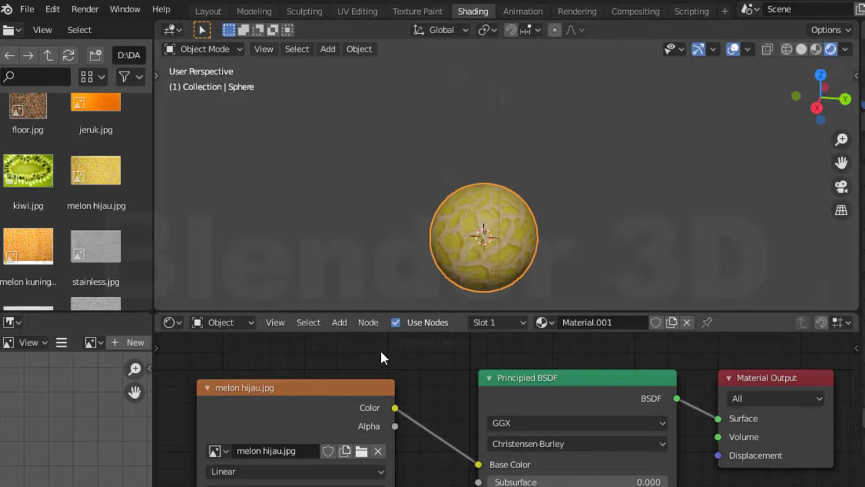
Add melon hijau.jpg as a second image texture node, placed below the first image node.
{"action": "scroll", "coordinate": [363, 351], "scroll_direction": "down", "scroll_amount": 2}
{"action": "middle_click_drag", "start_coordinate": [393, 376], "coordinate": [461, 405]}
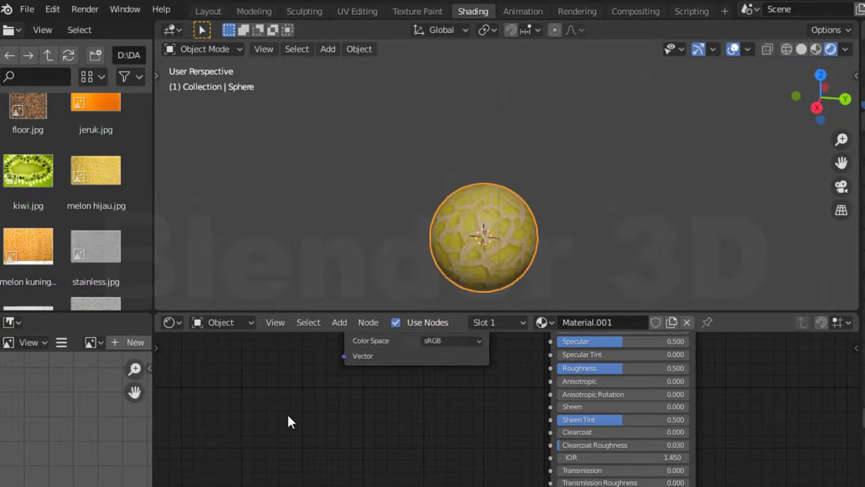
{"action": "left_click_drag", "start_coordinate": [103, 180], "coordinate": [253, 445]}
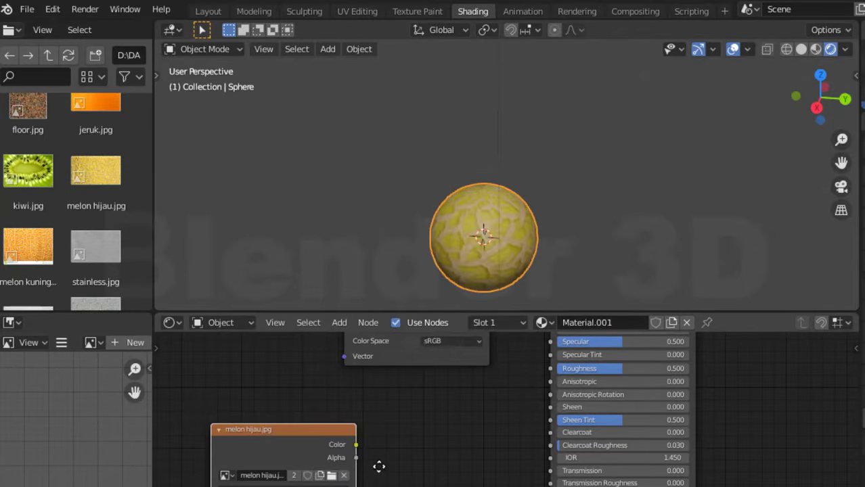
{"action": "middle_click_drag", "start_coordinate": [379, 467], "coordinate": [365, 411]}
{"action": "left_click_drag", "start_coordinate": [340, 288], "coordinate": [302, 307]}
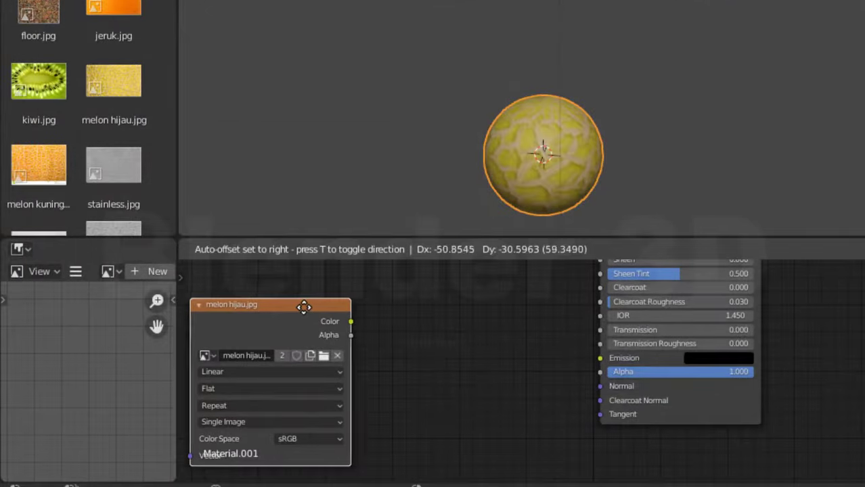
Try Non-Color as the second melon hijau.jpg node's color space and switch it back to sRGB.
{"action": "left_click", "coordinate": [325, 439]}
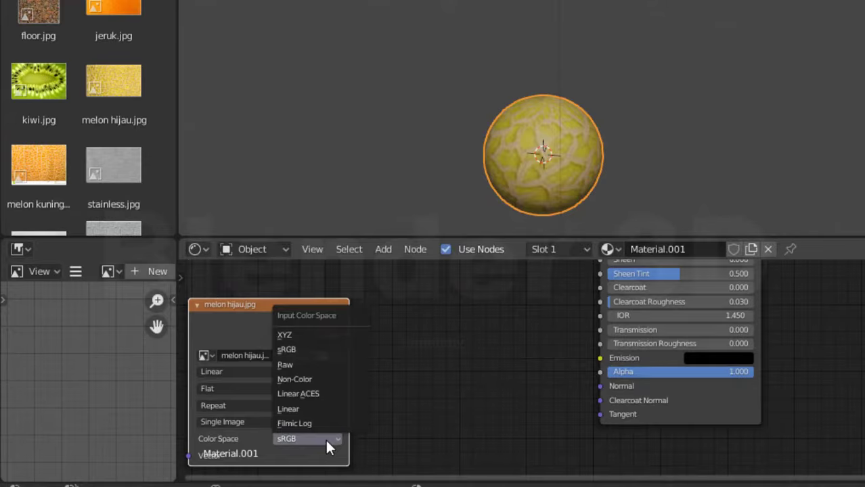
{"action": "left_click", "coordinate": [316, 379]}
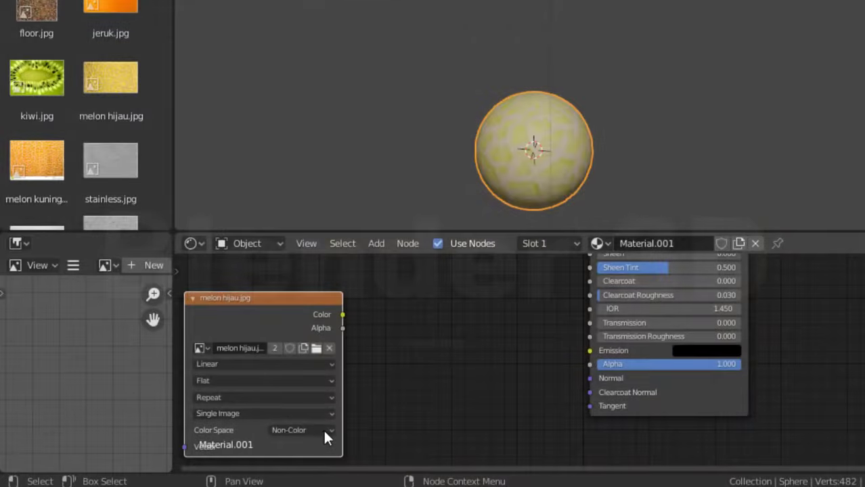
{"action": "left_click", "coordinate": [326, 429]}
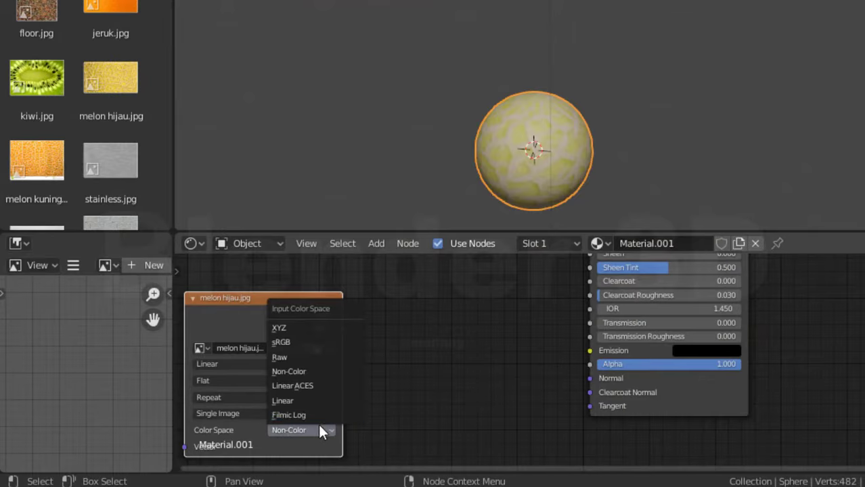
{"action": "left_click", "coordinate": [308, 343]}
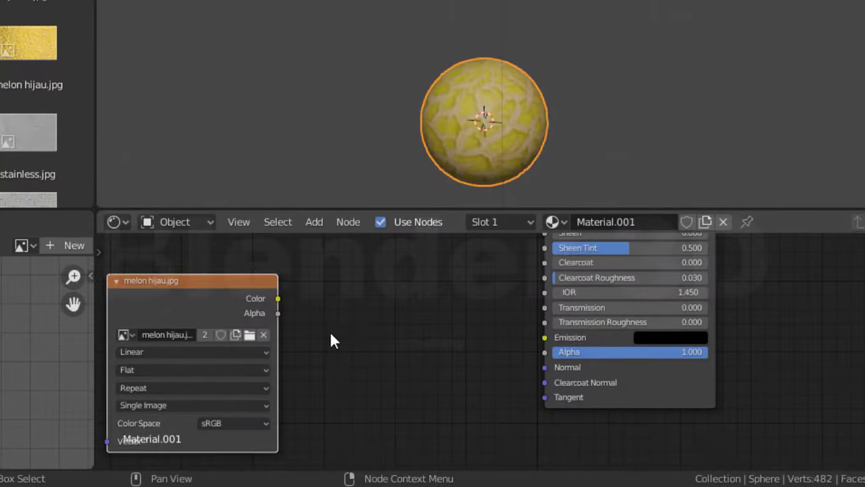
Add a Bump node, linking the second image's Color to its Height and its Normal output to the Principled BSDF's Normal.
{"action": "left_click", "coordinate": [315, 222]}
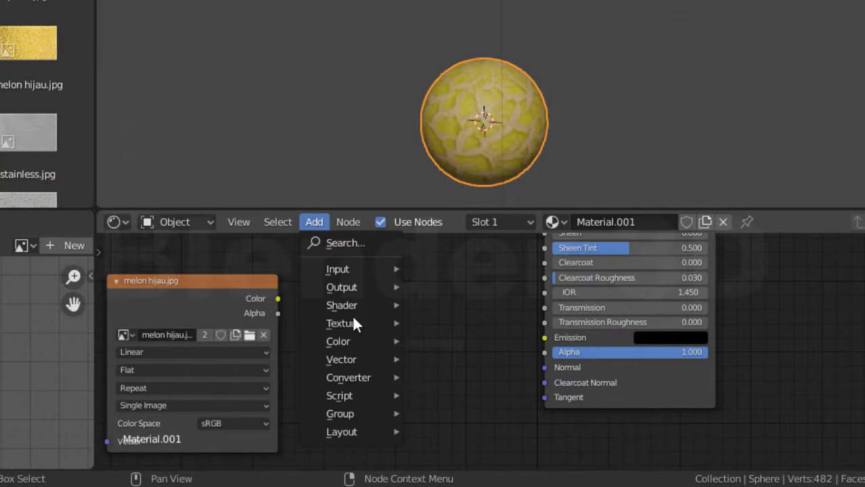
{"action": "mouse_move", "coordinate": [357, 360]}
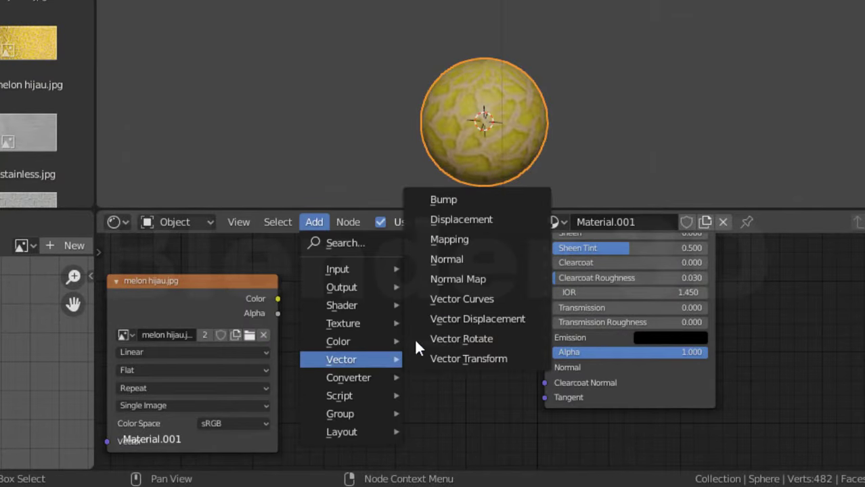
{"action": "left_click", "coordinate": [453, 202]}
{"action": "left_click", "coordinate": [344, 309]}
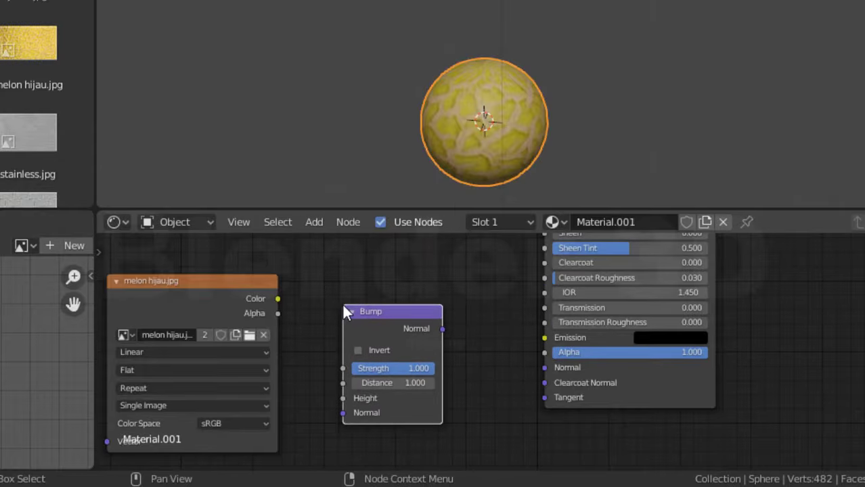
{"action": "mouse_move", "coordinate": [279, 298]}
{"action": "left_mouse_down"}
{"action": "mouse_move", "coordinate": [336, 417]}
{"action": "mouse_move", "coordinate": [341, 400]}
{"action": "left_mouse_up"}
{"action": "mouse_move", "coordinate": [444, 329]}
{"action": "left_mouse_down"}
{"action": "mouse_move", "coordinate": [522, 370]}
{"action": "mouse_move", "coordinate": [546, 367]}
{"action": "left_mouse_up"}
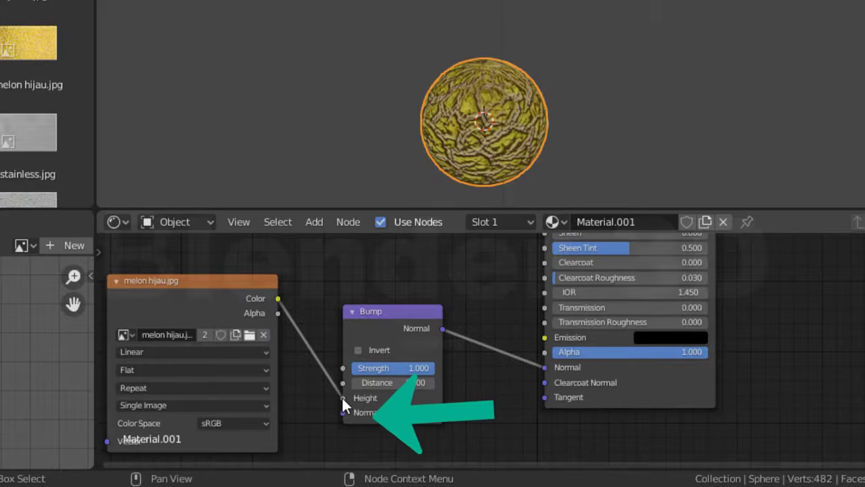
Try the image's Color link on the Bump node's Normal input and move it back to Height.
{"action": "left_click_drag", "start_coordinate": [343, 400], "coordinate": [342, 412]}
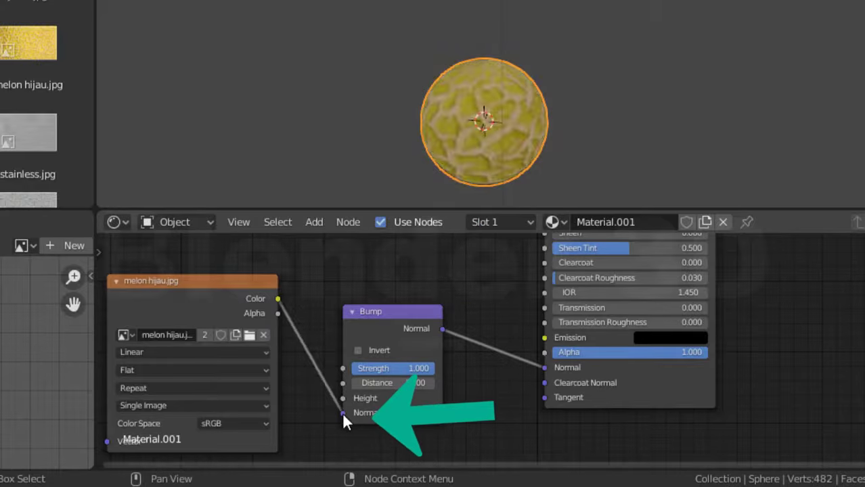
{"action": "scroll", "coordinate": [516, 169], "scroll_direction": "up", "scroll_amount": 4}
{"action": "scroll", "coordinate": [514, 147], "scroll_direction": "down", "scroll_amount": 2}
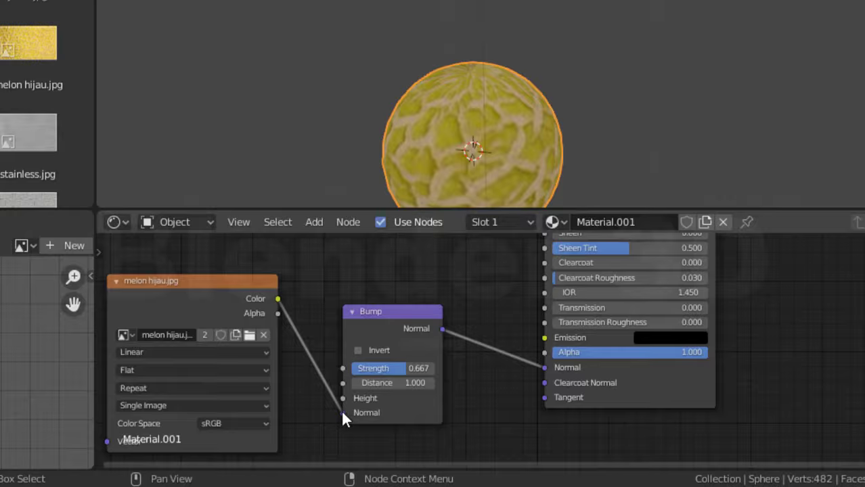
{"action": "left_click_drag", "start_coordinate": [342, 412], "coordinate": [342, 399]}
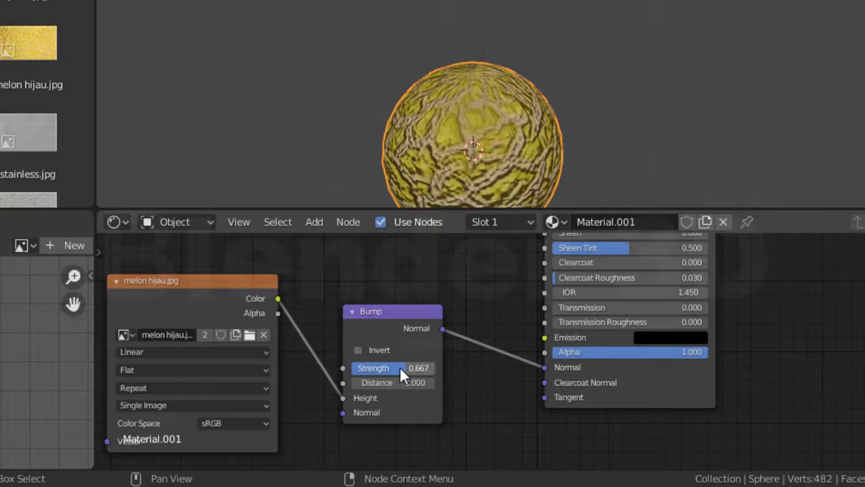
Set the Bump node's Strength to 0.217.
{"action": "left_click_drag", "start_coordinate": [401, 369], "coordinate": [358, 370]}
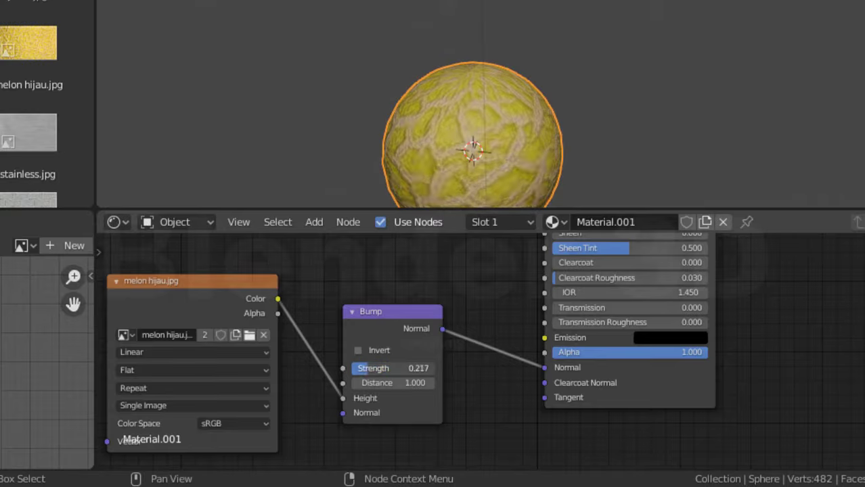
{"action": "scroll", "coordinate": [502, 197], "scroll_direction": "down", "scroll_amount": 3}
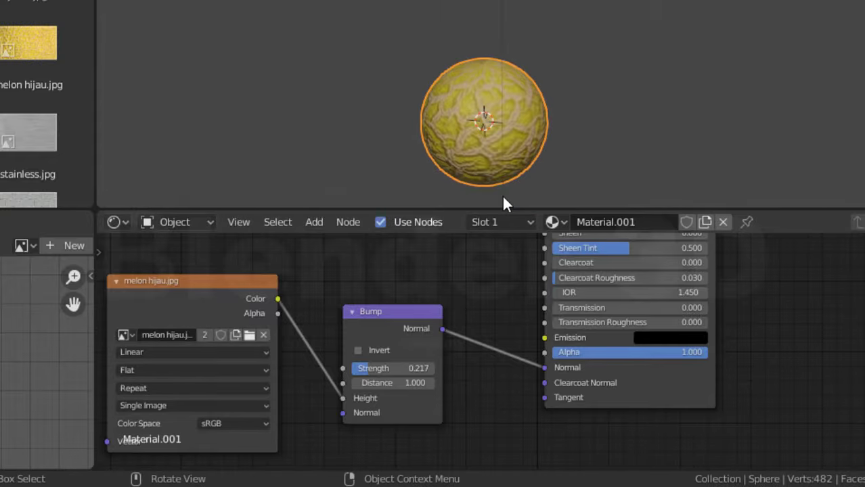
Set the Bump node's Distance to 0.100 and Strength to 0.367, and check the melon in a render.
{"action": "left_click_drag", "start_coordinate": [370, 368], "coordinate": [447, 382]}
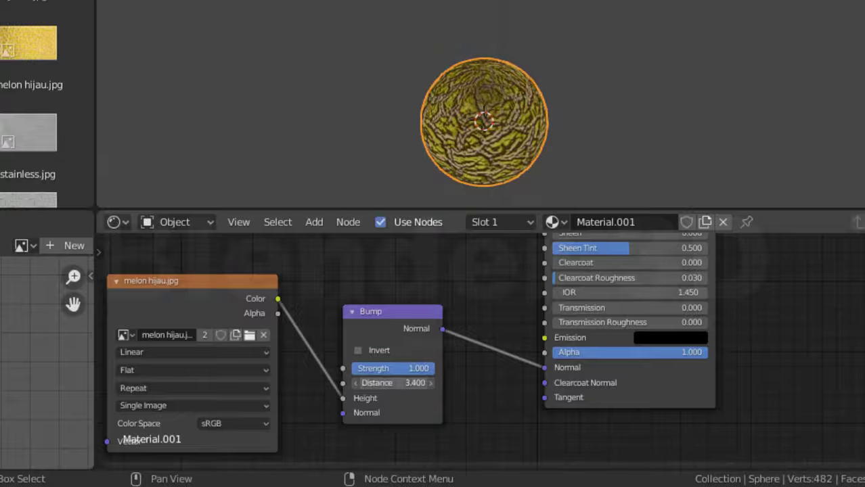
{"action": "left_click_drag", "start_coordinate": [392, 383], "coordinate": [379, 368]}
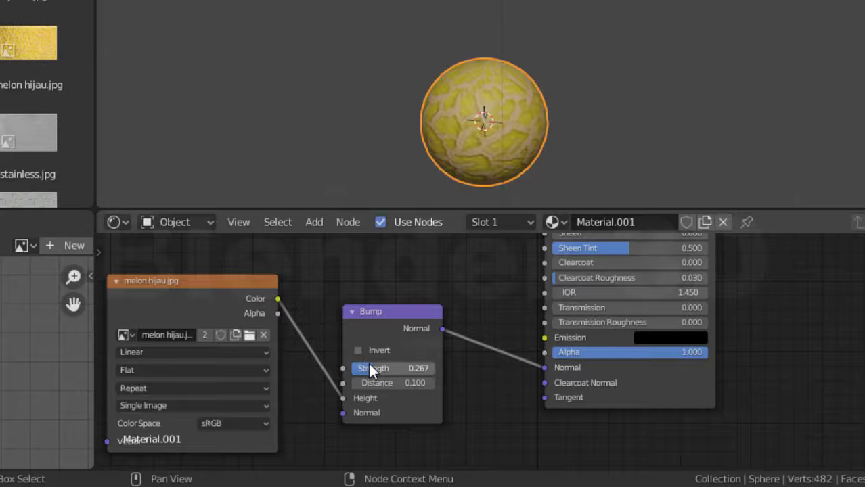
{"action": "left_click_drag", "start_coordinate": [371, 366], "coordinate": [407, 366]}
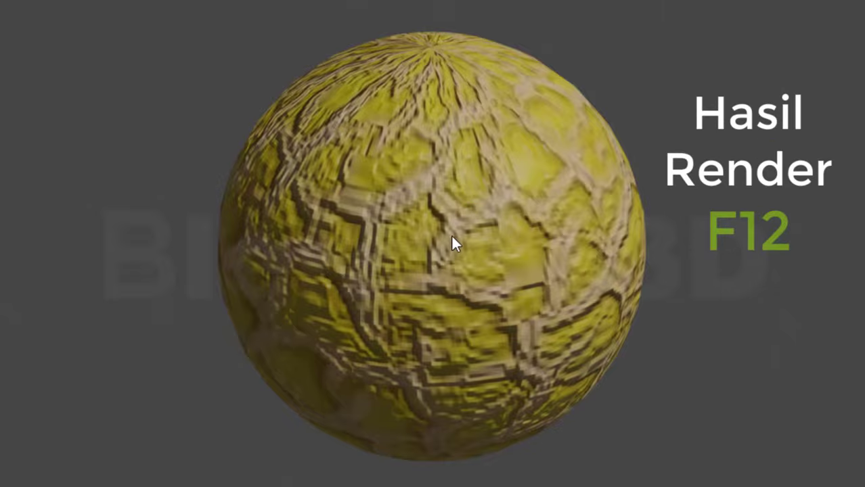
{"action": "scroll", "coordinate": [453, 230], "scroll_direction": "down", "scroll_amount": 3}
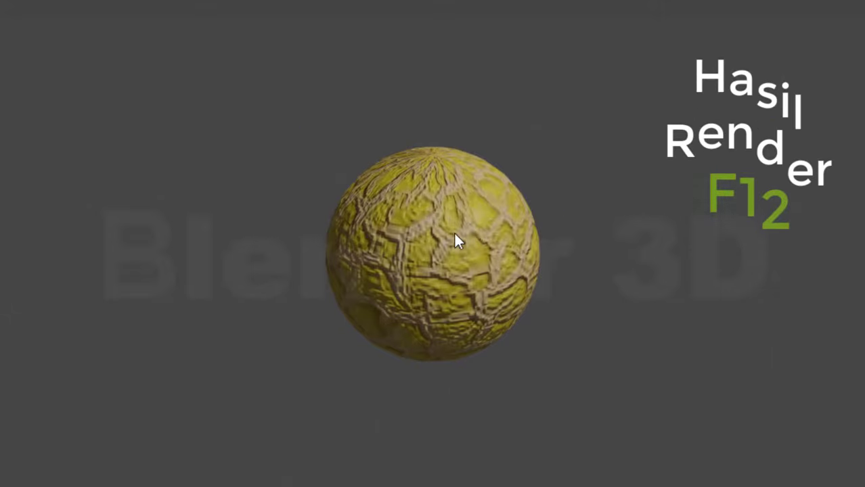
{"action": "middle_click_drag", "start_coordinate": [453, 231], "coordinate": [398, 247]}
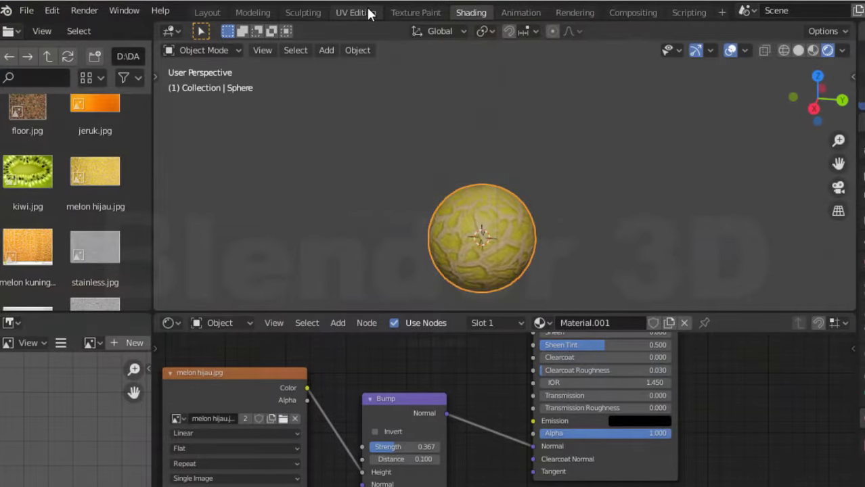
Open the UV Editing workspace and switch its 3D viewport to Rendered shading, with the sphere in Edit Mode.
{"action": "left_click", "coordinate": [366, 12]}
{"action": "scroll", "coordinate": [664, 280], "scroll_direction": "up", "scroll_amount": 8}
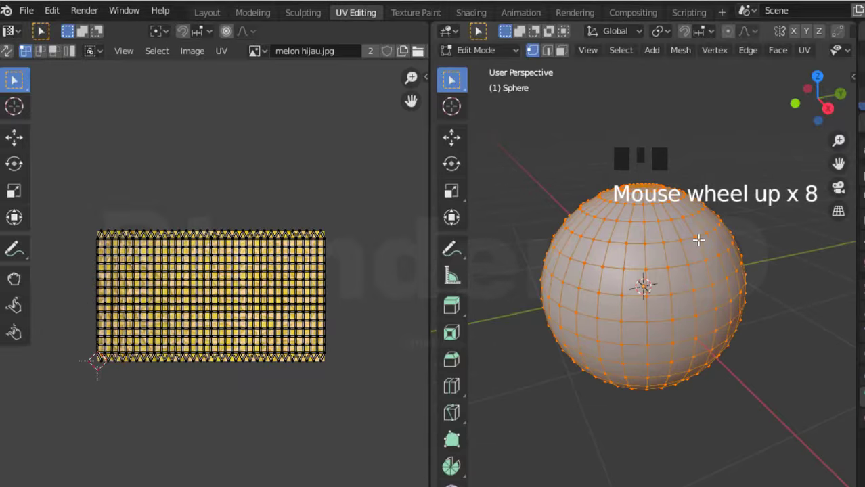
{"action": "key", "text": "Tab"}
{"action": "scroll", "coordinate": [685, 247], "scroll_direction": "up", "scroll_amount": 3}
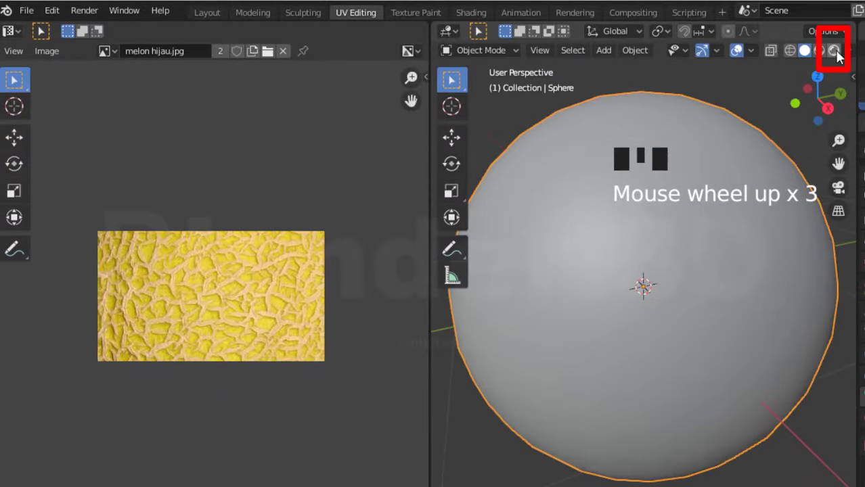
{"action": "left_click", "coordinate": [835, 51]}
{"action": "key", "text": "Tab"}
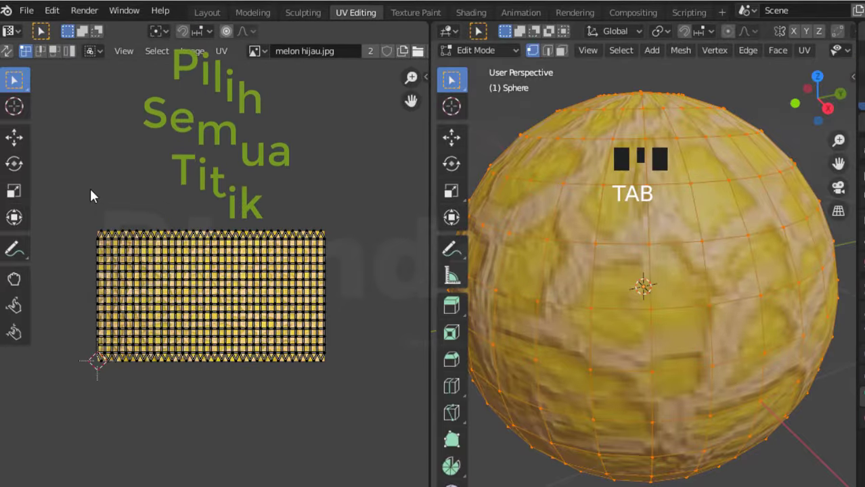
Select all of the sphere's UV points and scale them up to roughly four times their size.
{"action": "key", "text": "b"}
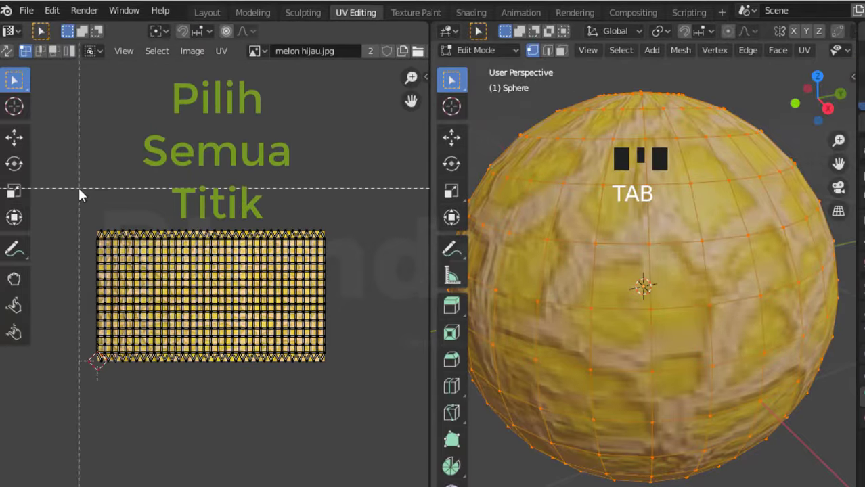
{"action": "left_click_drag", "start_coordinate": [79, 189], "coordinate": [359, 404]}
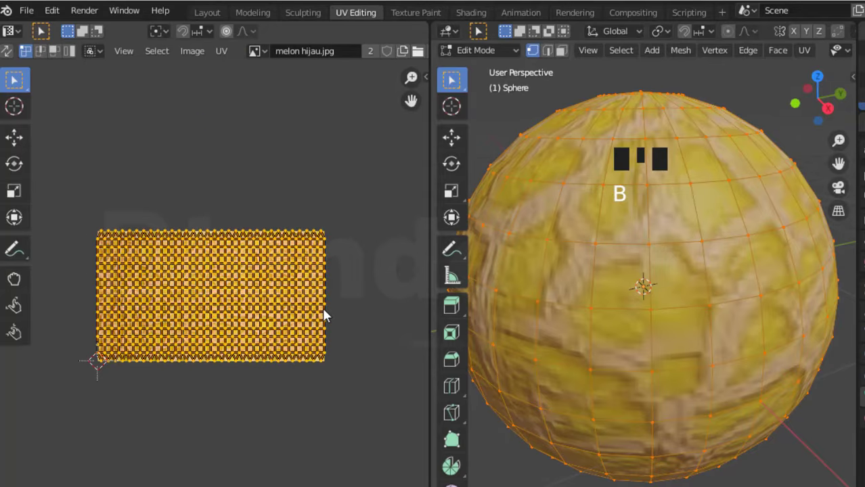
{"action": "key", "text": "s"}
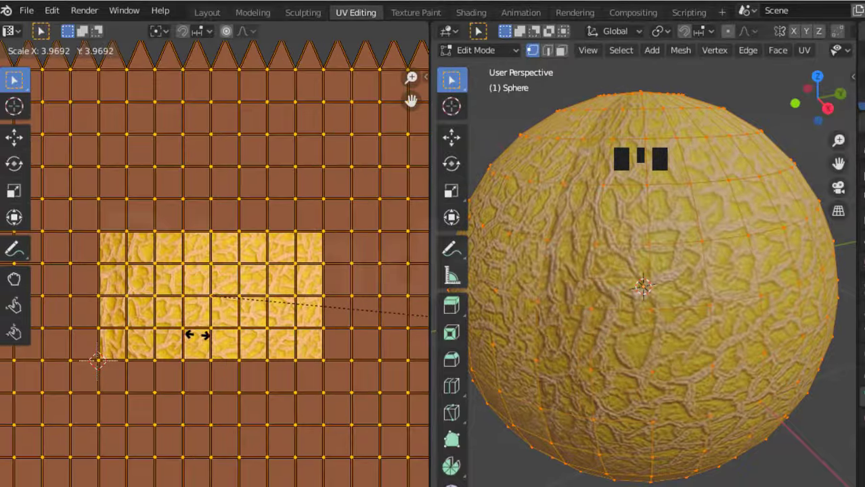
{"action": "left_click", "coordinate": [238, 337]}
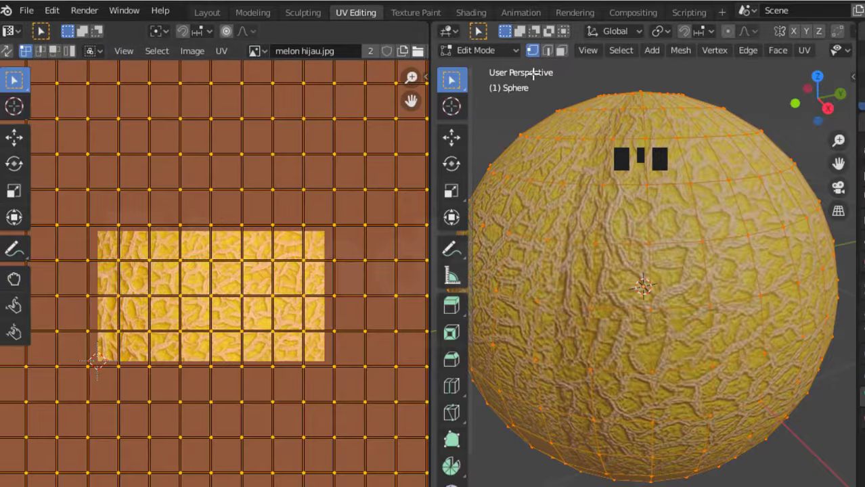
Leave Edit Mode, return to the Shading workspace and examine a render of the melon.
{"action": "left_click", "coordinate": [368, 20]}
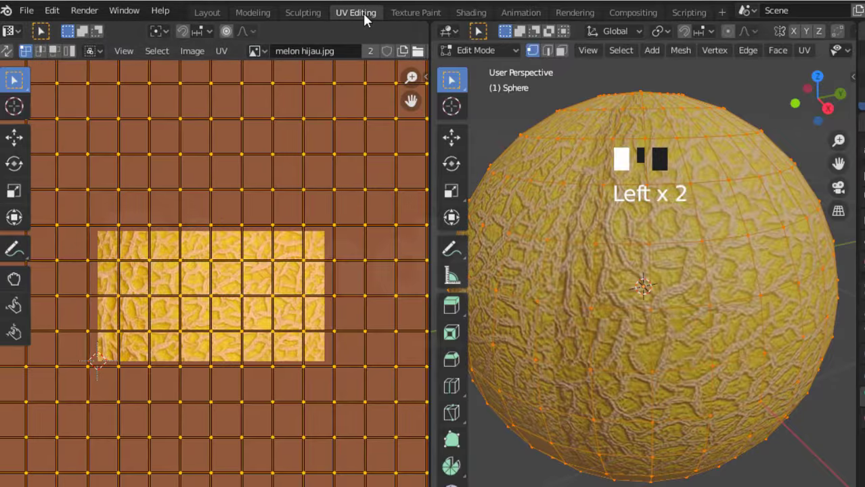
{"action": "key", "text": "Tab"}
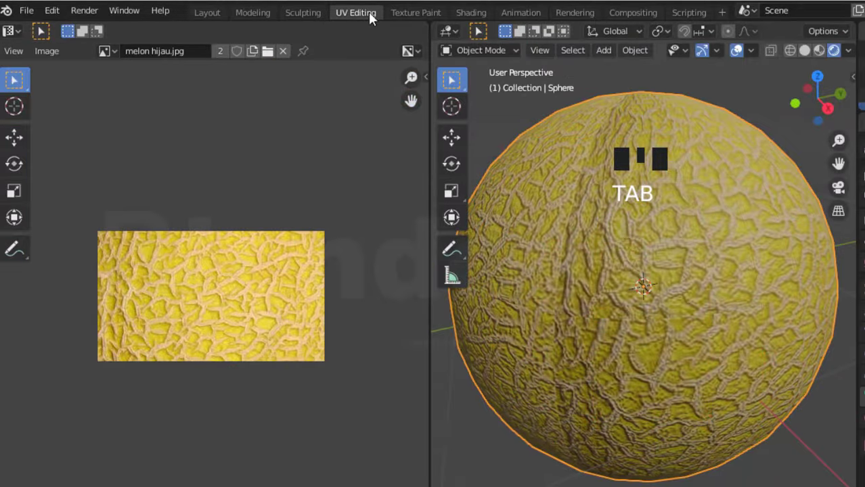
{"action": "left_click", "coordinate": [474, 13]}
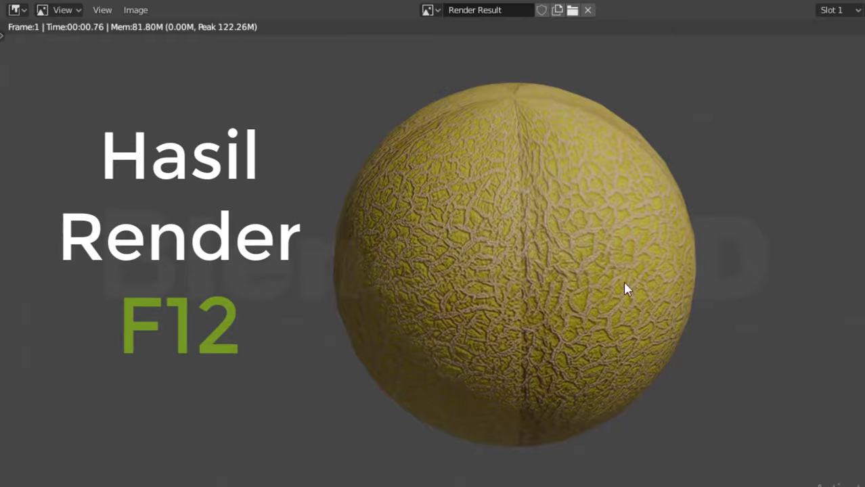
{"action": "middle_click_drag", "start_coordinate": [623, 283], "coordinate": [598, 299]}
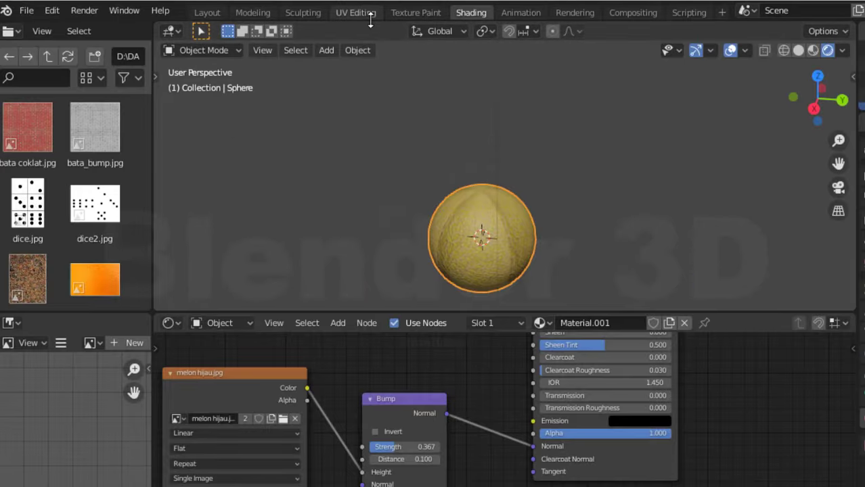
Return to UV Editing and scale the selected UV points down to roughly half their size.
{"action": "left_click", "coordinate": [365, 15]}
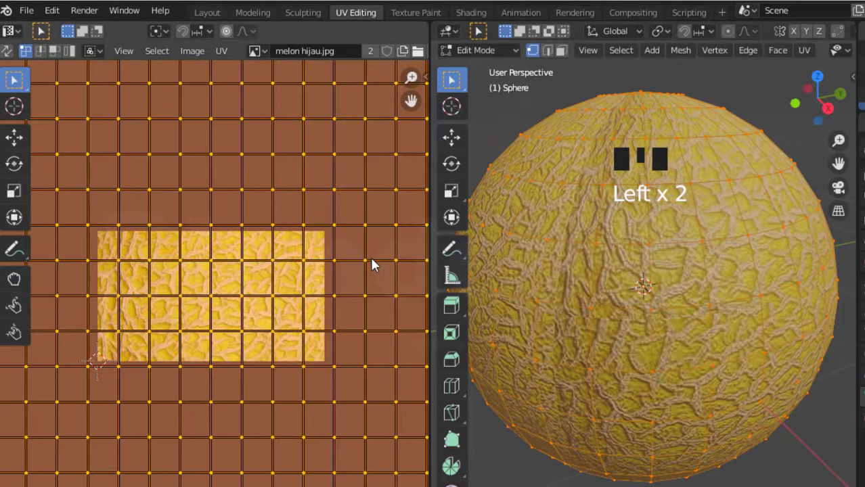
{"action": "key", "text": "s"}
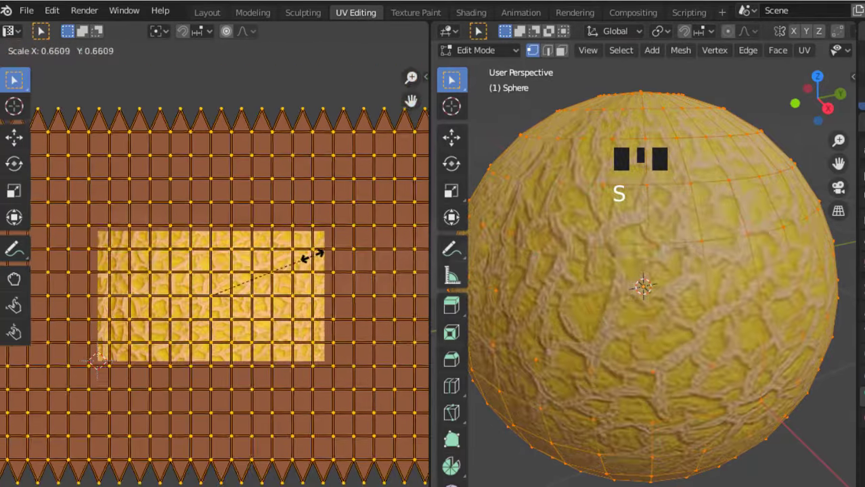
{"action": "left_click", "coordinate": [282, 252]}
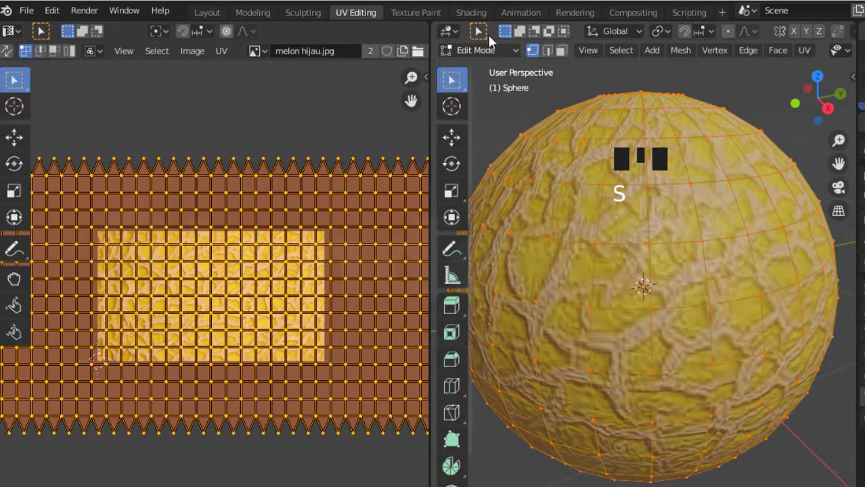
Switch back to the Shading workspace, render the melon to check its pattern size, and close the render.
{"action": "left_click", "coordinate": [472, 13]}
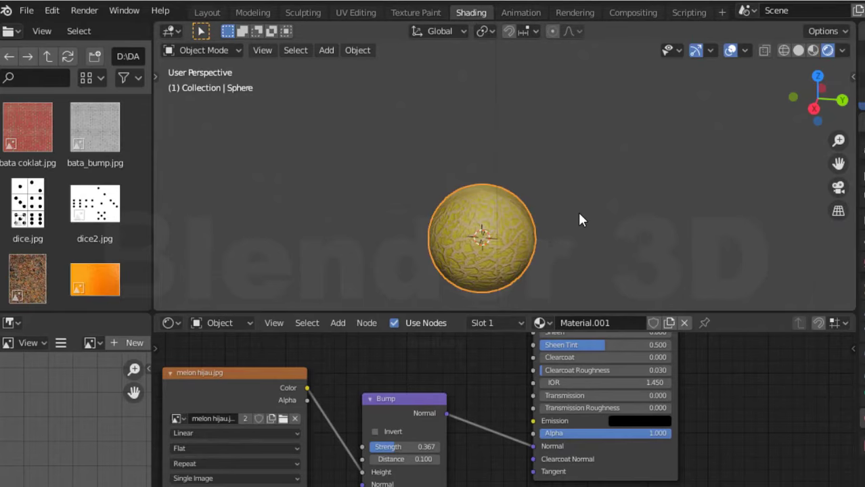
{"action": "key", "text": "F12"}
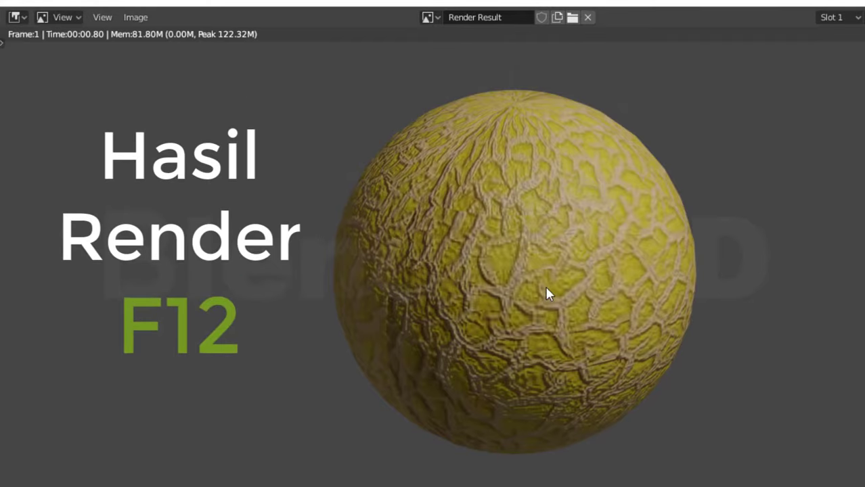
{"action": "scroll", "coordinate": [546, 287], "scroll_direction": "down", "scroll_amount": 3}
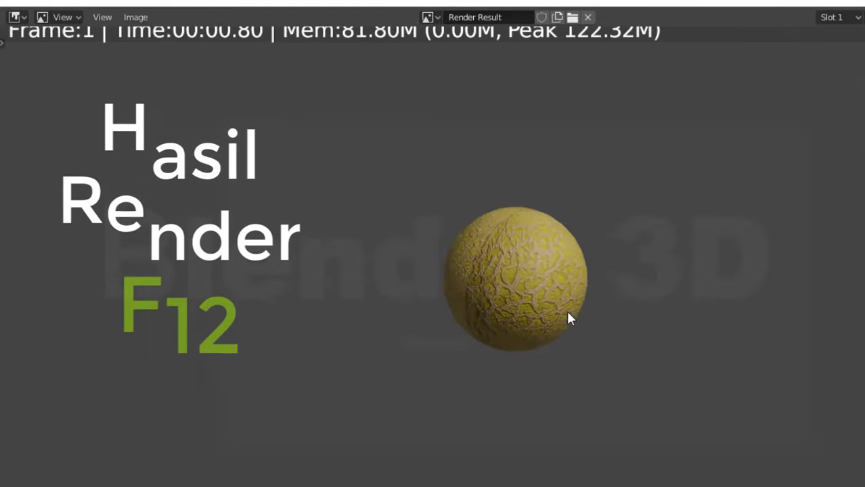
{"action": "scroll", "coordinate": [568, 313], "scroll_direction": "up", "scroll_amount": 1}
{"action": "key", "text": "Escape"}
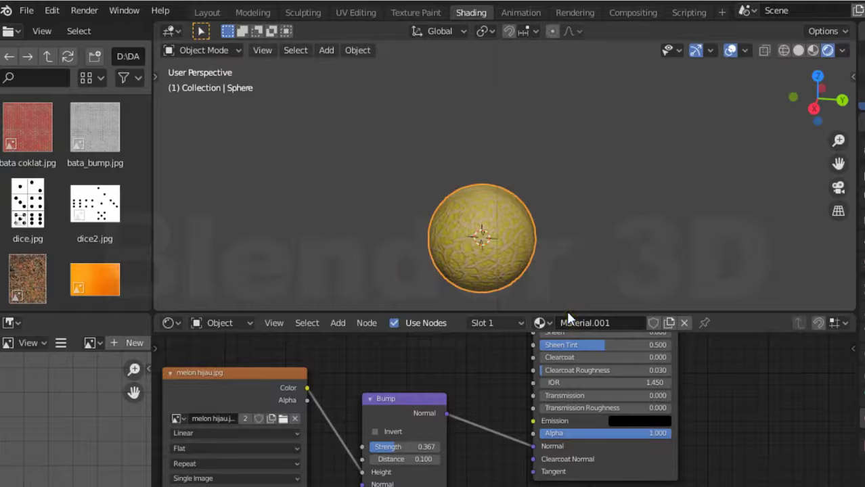
Examine the material's node tree, from the base color image's link through the Principled BSDF to the Bump node.
{"action": "scroll", "coordinate": [498, 372], "scroll_direction": "down", "scroll_amount": 2}
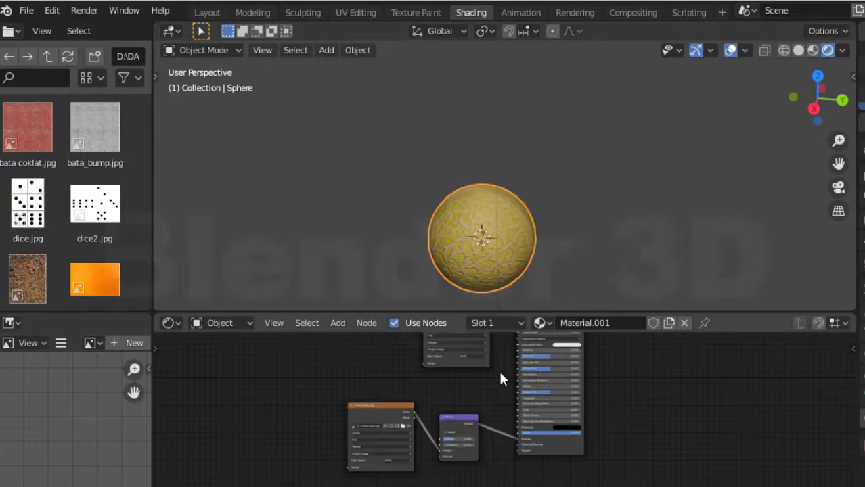
{"action": "middle_click_drag", "start_coordinate": [499, 377], "coordinate": [622, 429]}
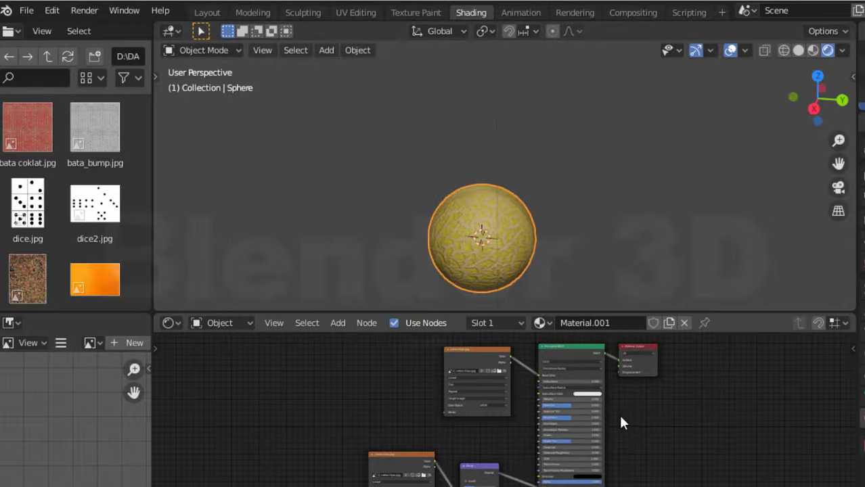
{"action": "scroll", "coordinate": [619, 413], "scroll_direction": "up", "scroll_amount": 4}
{"action": "middle_click_drag", "start_coordinate": [483, 460], "coordinate": [470, 424]}
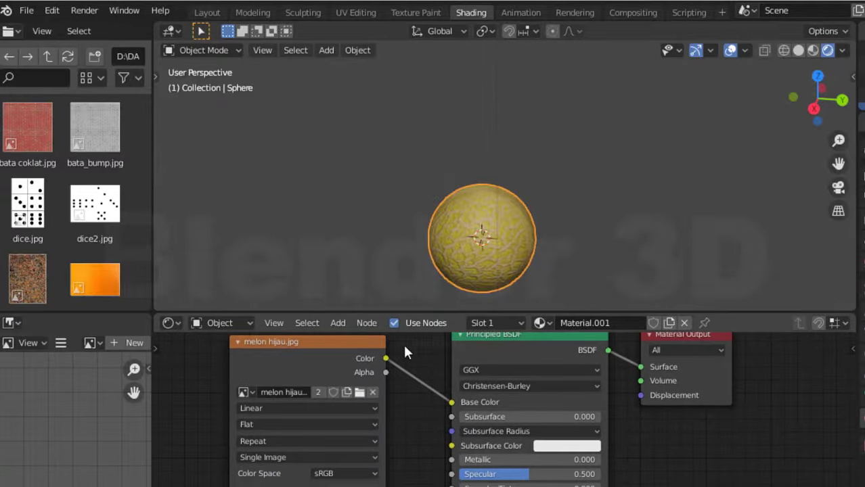
{"action": "mouse_move", "coordinate": [414, 347]}
{"action": "middle_mouse_down"}
{"action": "mouse_move", "coordinate": [406, 376]}
{"action": "mouse_move", "coordinate": [390, 381]}
{"action": "mouse_move", "coordinate": [386, 371]}
{"action": "mouse_move", "coordinate": [405, 352]}
{"action": "mouse_move", "coordinate": [408, 359]}
{"action": "middle_mouse_up"}
{"action": "scroll", "coordinate": [386, 369], "scroll_direction": "up", "scroll_amount": 2}
{"action": "scroll", "coordinate": [387, 369], "scroll_direction": "up", "scroll_amount": 3}
{"action": "middle_click_drag", "start_coordinate": [424, 486], "coordinate": [533, 338]}
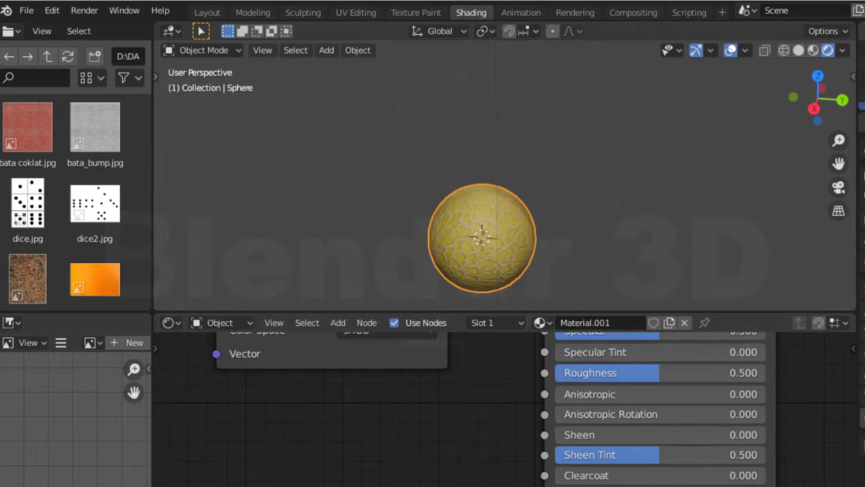
{"action": "middle_click_drag", "start_coordinate": [475, 474], "coordinate": [609, 426]}
{"action": "scroll", "coordinate": [570, 252], "scroll_direction": "up", "scroll_amount": 2}
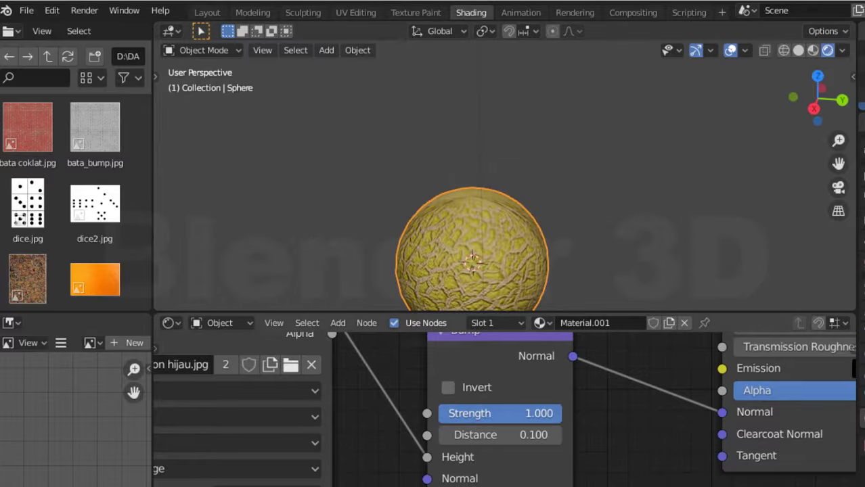
Try several Distance values on the Bump node, ending at 0.100, and set its Strength to 0.508.
{"action": "left_click_drag", "start_coordinate": [478, 436], "coordinate": [575, 436]}
{"action": "left_click_drag", "start_coordinate": [519, 436], "coordinate": [485, 436]}
{"action": "left_click", "coordinate": [445, 436]}
{"action": "left_click", "coordinate": [441, 435]}
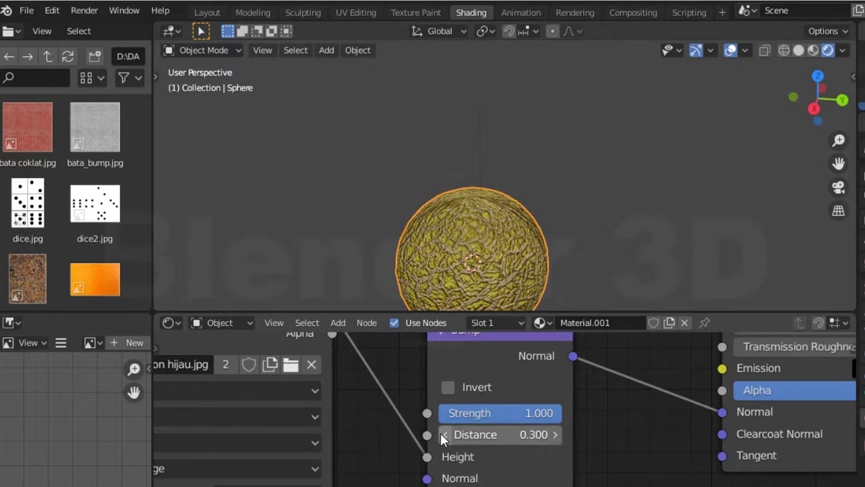
{"action": "left_click", "coordinate": [441, 435]}
{"action": "left_click", "coordinate": [441, 435]}
{"action": "left_click", "coordinate": [440, 436]}
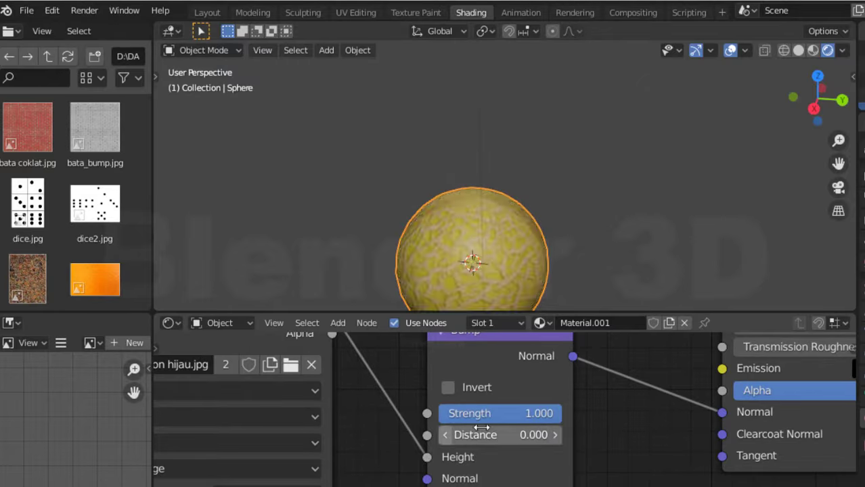
{"action": "left_click", "coordinate": [555, 435]}
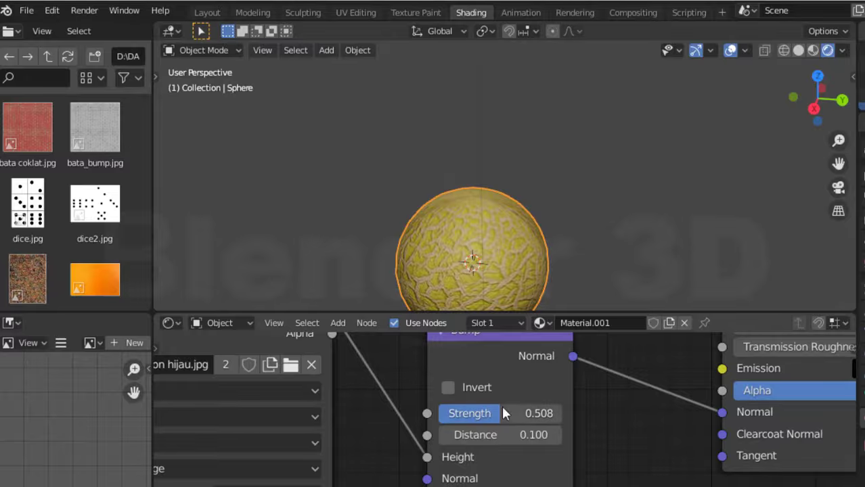
Inspect the bumped melon surface from several sides and open the UV Editing workspace.
{"action": "scroll", "coordinate": [503, 413], "scroll_direction": "down", "scroll_amount": 2}
{"action": "scroll", "coordinate": [513, 288], "scroll_direction": "down", "scroll_amount": 2}
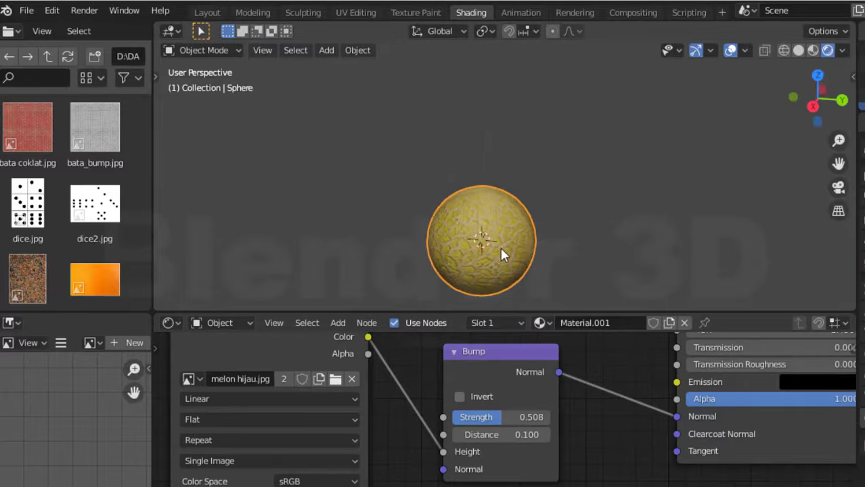
{"action": "mouse_move", "coordinate": [501, 248]}
{"action": "middle_mouse_down"}
{"action": "mouse_move", "coordinate": [437, 207]}
{"action": "mouse_move", "coordinate": [378, 238]}
{"action": "mouse_move", "coordinate": [624, 266]}
{"action": "mouse_move", "coordinate": [533, 229]}
{"action": "mouse_move", "coordinate": [537, 81]}
{"action": "mouse_move", "coordinate": [522, 283]}
{"action": "middle_mouse_up"}
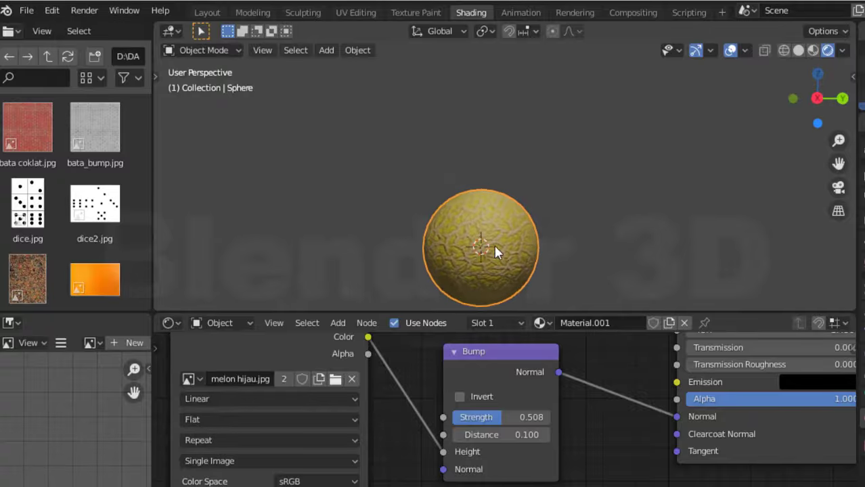
{"action": "middle_click_drag", "start_coordinate": [445, 275], "coordinate": [587, 304]}
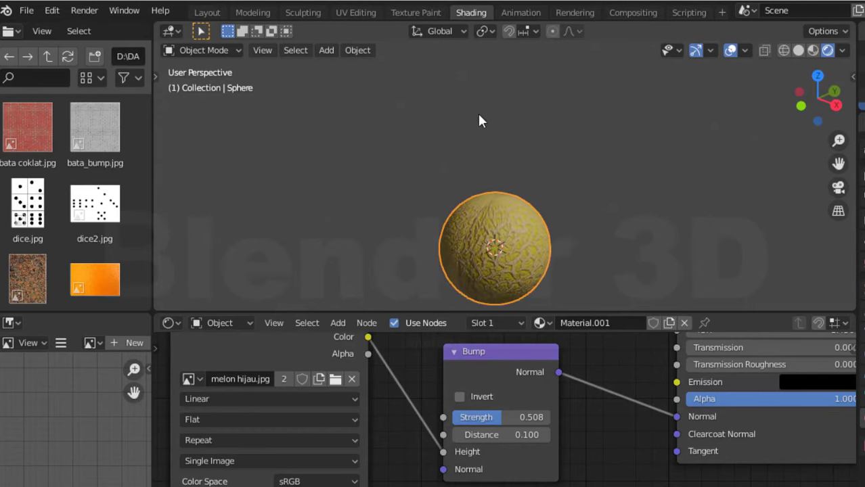
{"action": "left_click", "coordinate": [356, 12]}
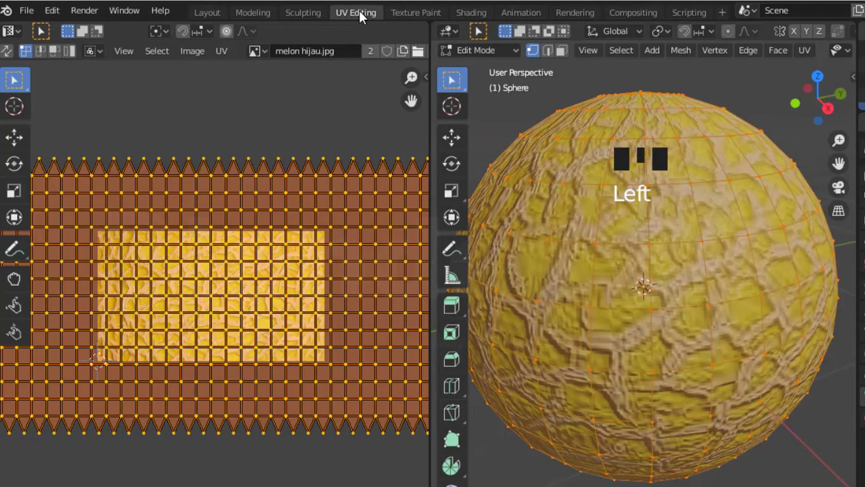
Scale the sphere's whole UV layout down by a factor of about 0.78 and check the skin pattern on the melon.
{"action": "key", "text": "s"}
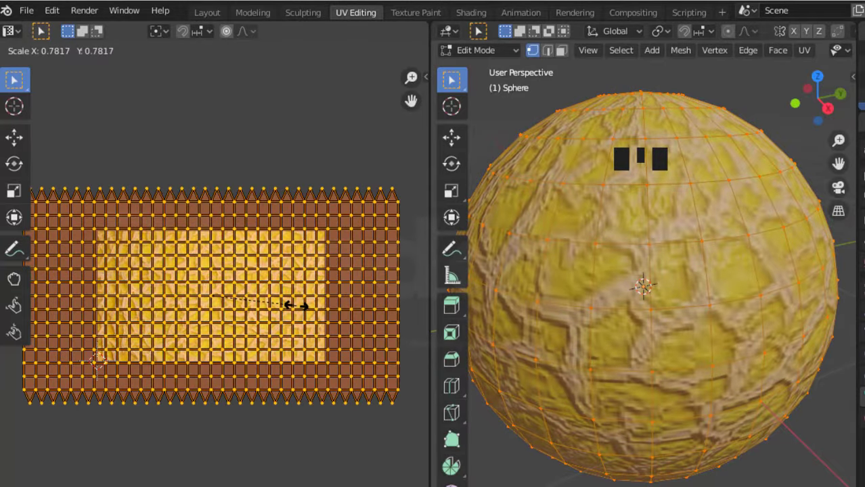
{"action": "left_click", "coordinate": [296, 306]}
{"action": "middle_click_drag", "start_coordinate": [647, 228], "coordinate": [650, 298]}
{"action": "scroll", "coordinate": [705, 310], "scroll_direction": "down", "scroll_amount": 2}
{"action": "scroll", "coordinate": [704, 309], "scroll_direction": "down", "scroll_amount": 1}
{"action": "scroll", "coordinate": [322, 257], "scroll_direction": "up", "scroll_amount": 1}
Try a larger UV layout on the melon and reduce it by a factor of about 0.81, checking the skin from the top and sides.
{"action": "key", "text": "s"}
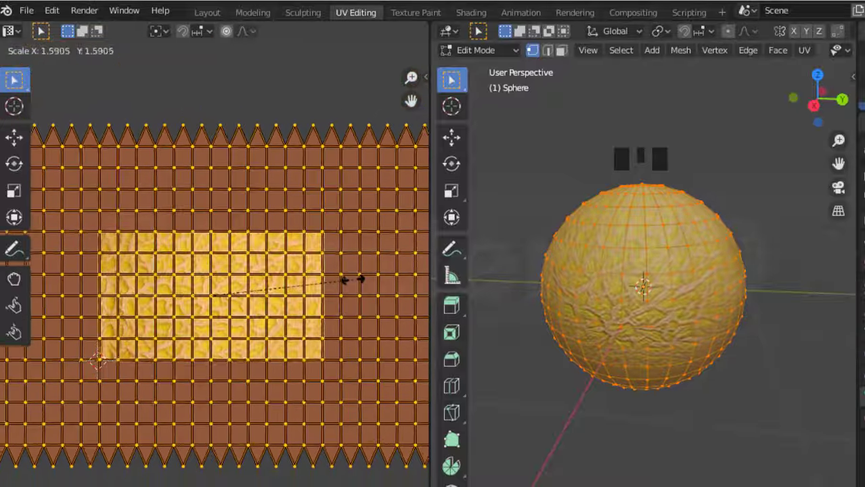
{"action": "left_click", "coordinate": [315, 283]}
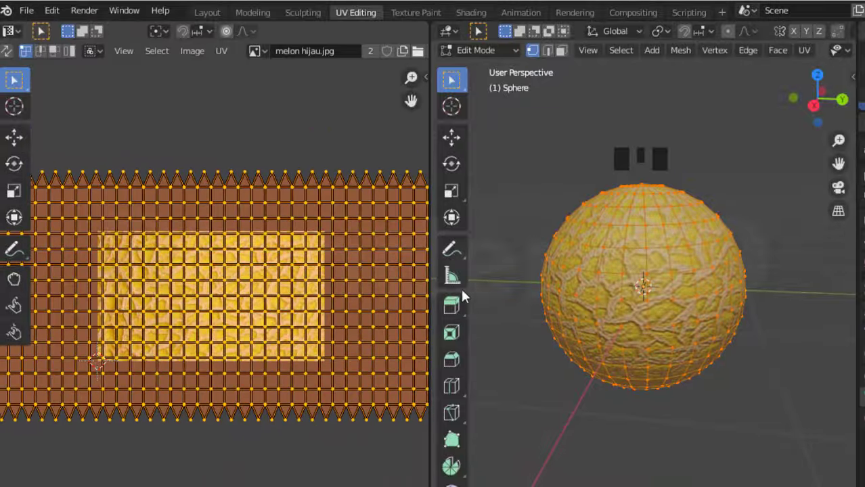
{"action": "middle_click_drag", "start_coordinate": [657, 305], "coordinate": [738, 407]}
{"action": "key", "text": "s"}
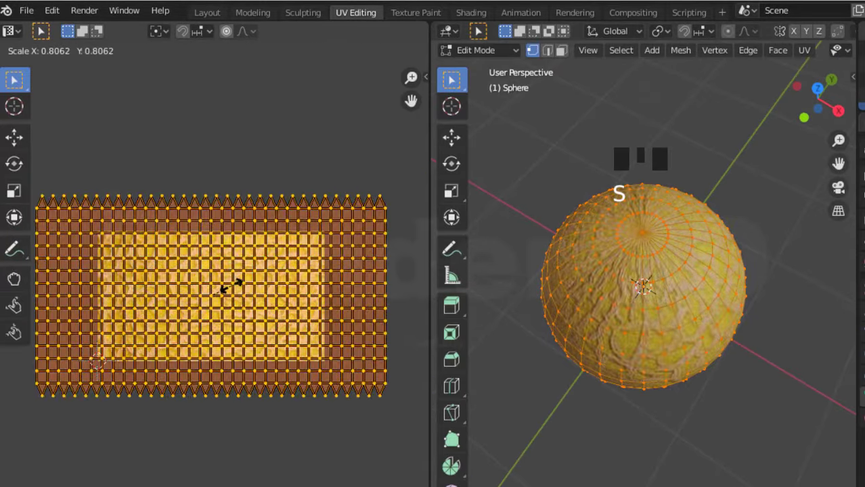
{"action": "left_click", "coordinate": [232, 285]}
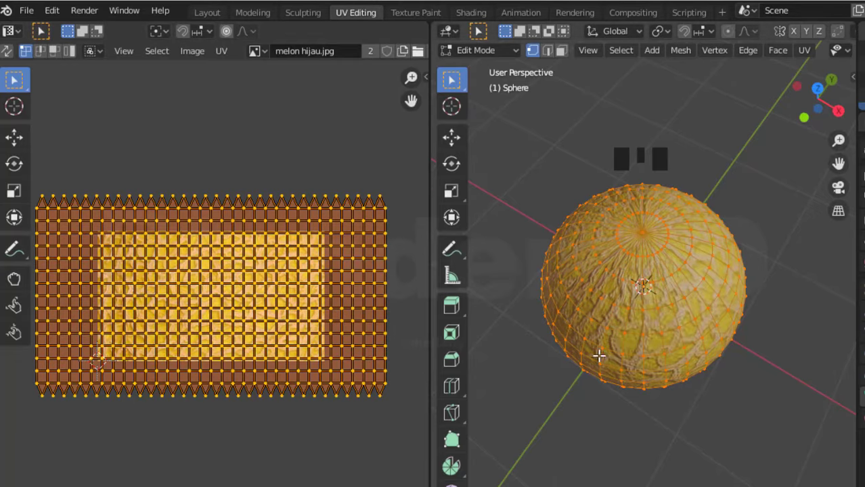
{"action": "middle_click_drag", "start_coordinate": [598, 354], "coordinate": [428, 321]}
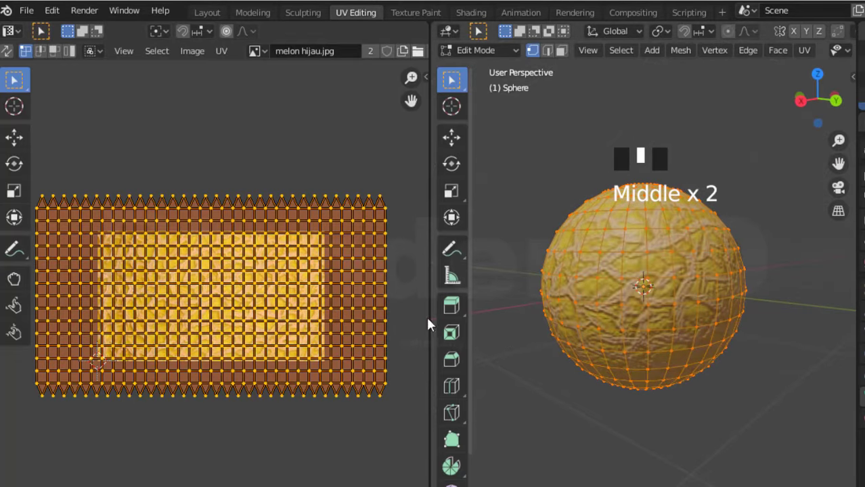
Fine-tune the UV layout's scale and return the sphere to Object Mode to inspect the melon skin without the mesh overlay.
{"action": "key", "text": "s"}
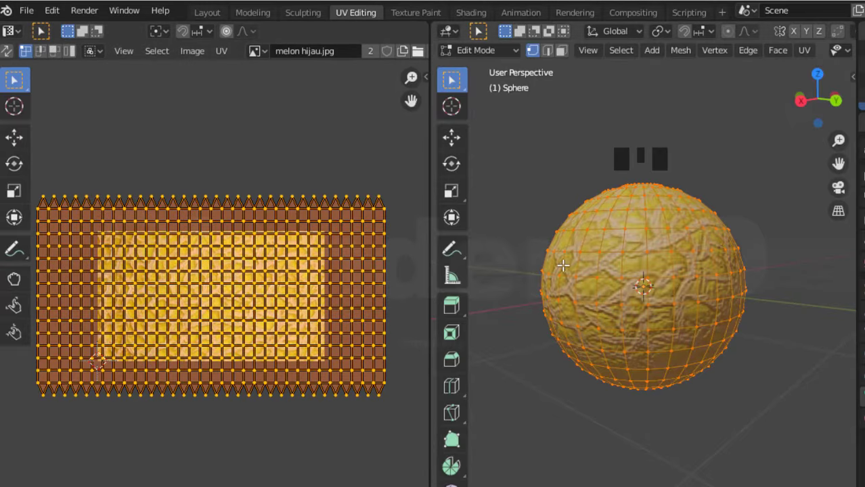
{"action": "key", "text": "Tab"}
{"action": "middle_click_drag", "start_coordinate": [760, 328], "coordinate": [670, 328]}
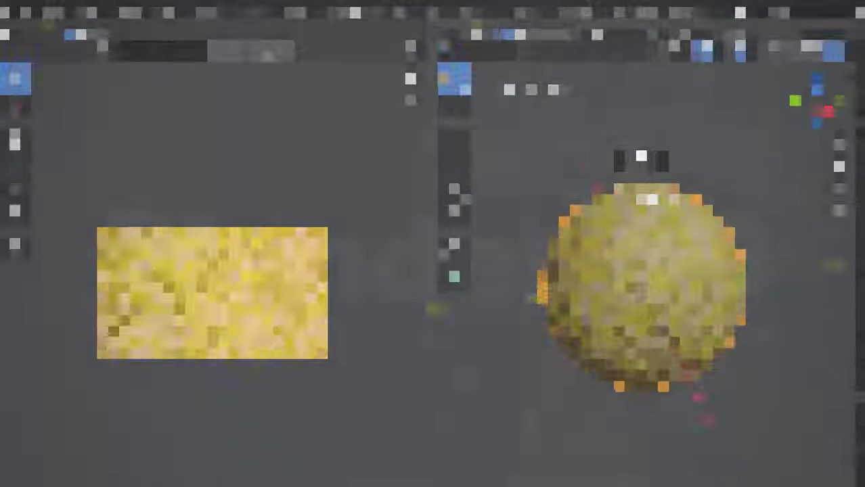